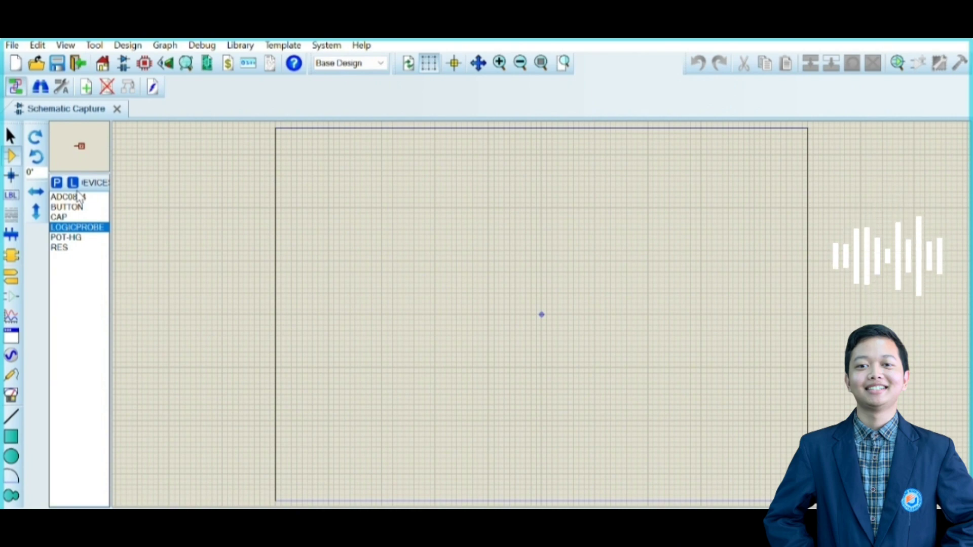
# Step: Place an ADC0804 converter chip near the centre of the schematic sheet
pyautogui.click(76, 197)
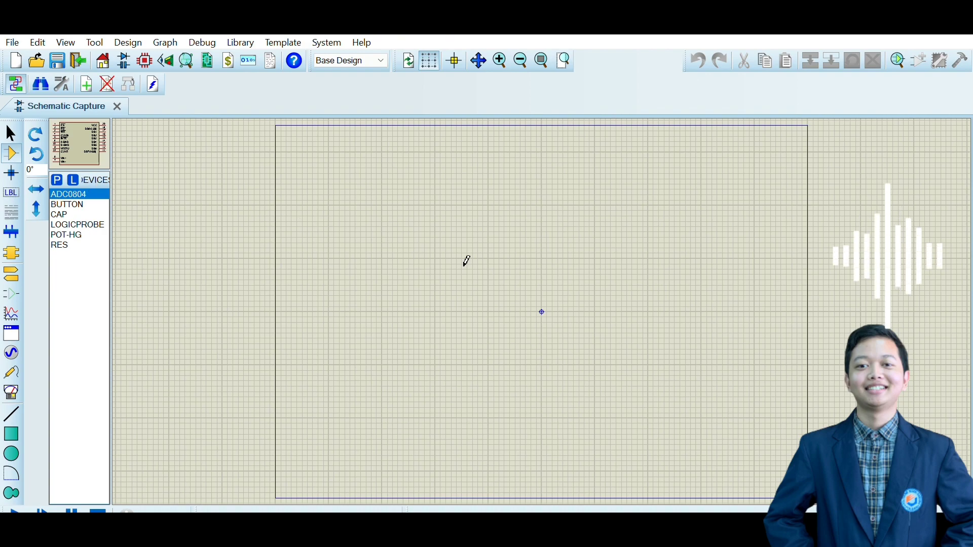
pyautogui.click(464, 265)
pyautogui.click(541, 312)
pyautogui.scroll(1, 548, 304)
pyautogui.moveTo(610, 328); pyautogui.dragTo(525, 294)
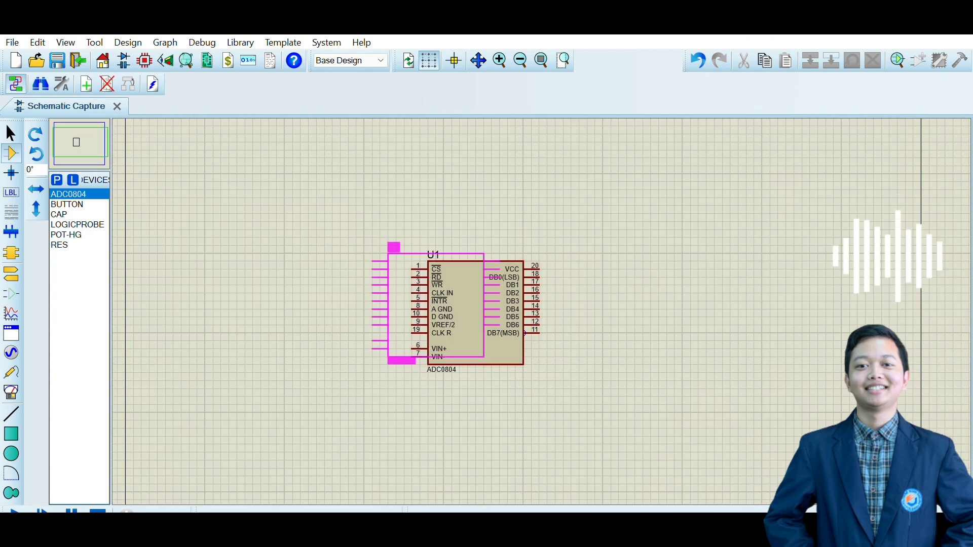
# Step: Place six LOGICPROBE components in an evenly spaced vertical column beside the ADC0804's output pins
pyautogui.click(76, 225)
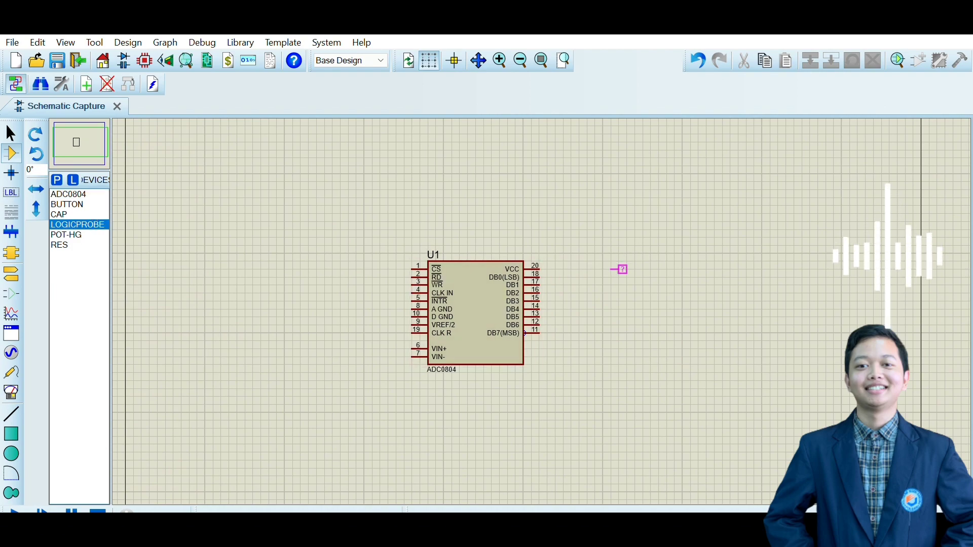
pyautogui.click(630, 261)
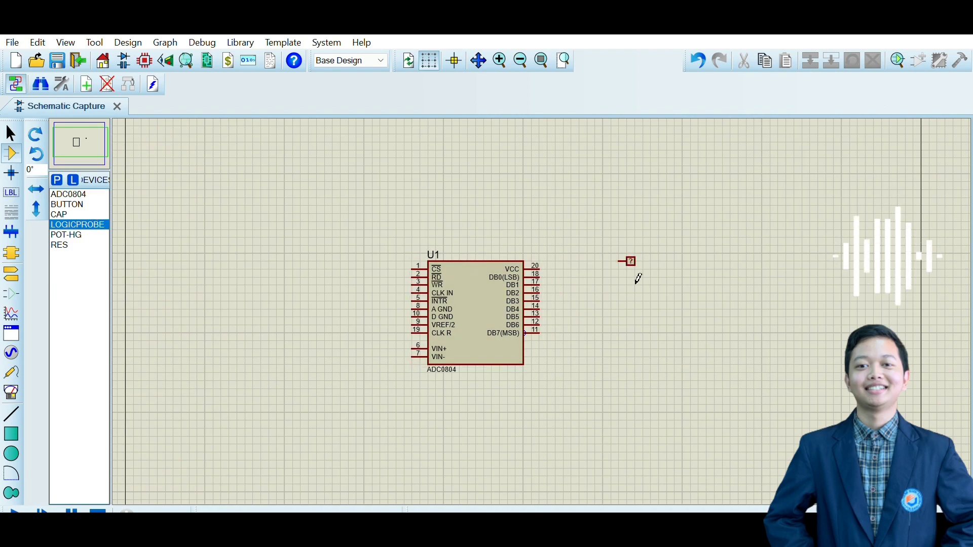
pyautogui.scroll(1, 637, 279)
pyautogui.click(531, 300)
pyautogui.click(531, 324)
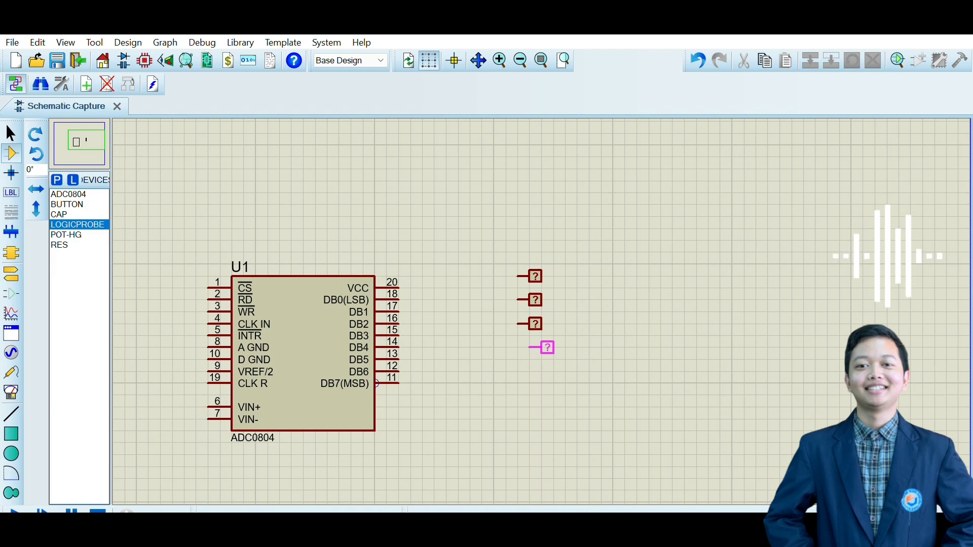
pyautogui.click(531, 348)
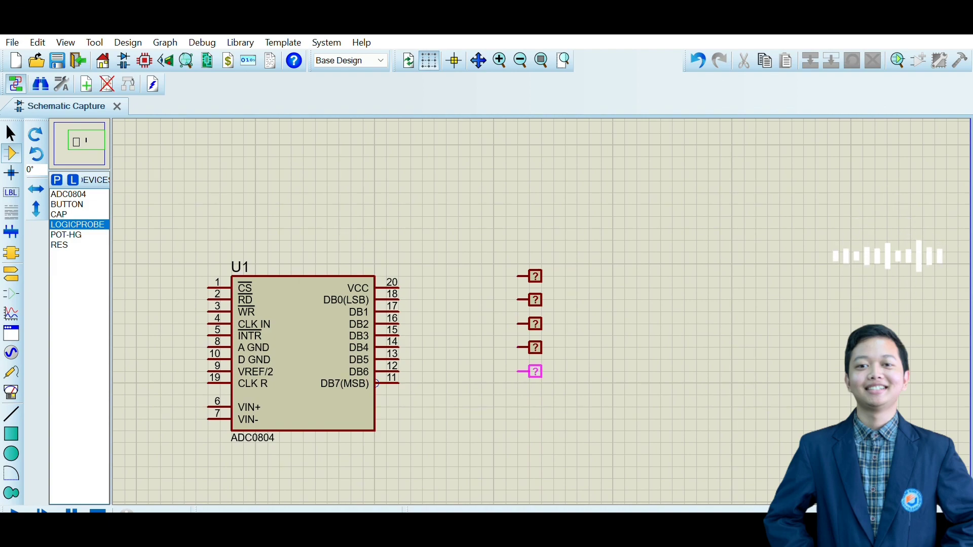
pyautogui.click(533, 371)
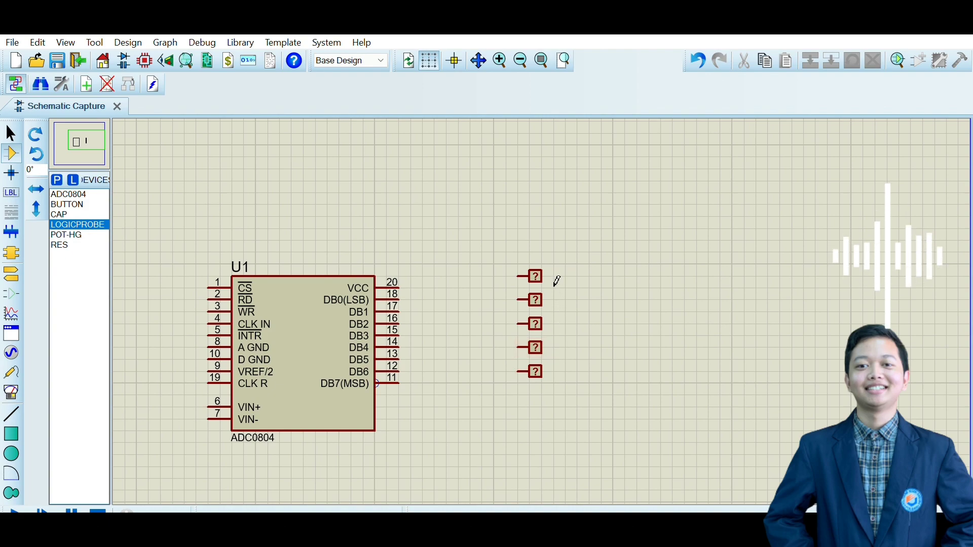
pyautogui.click(552, 396)
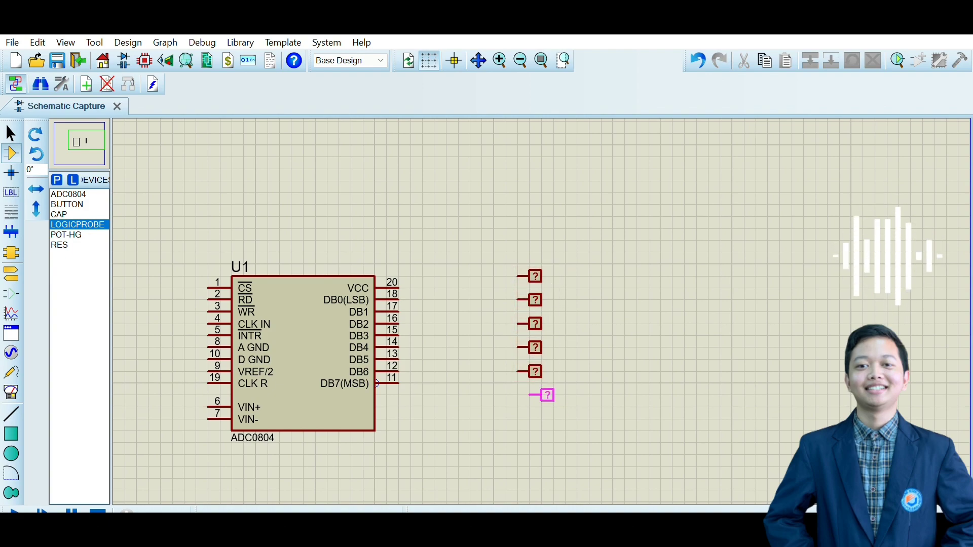
pyautogui.click(547, 395)
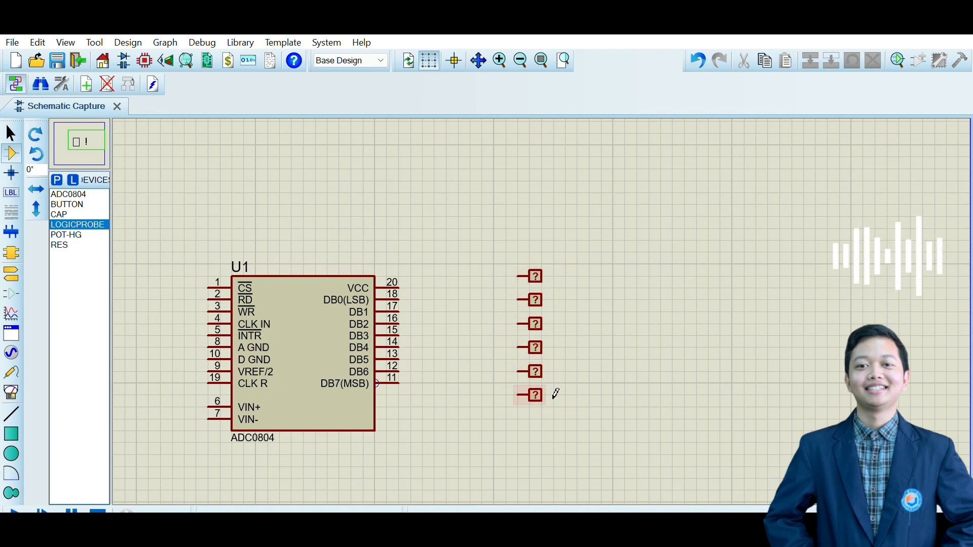
# Step: Add two more logic probes above the column and move the topmost one down to match the even spacing
pyautogui.click(540, 245)
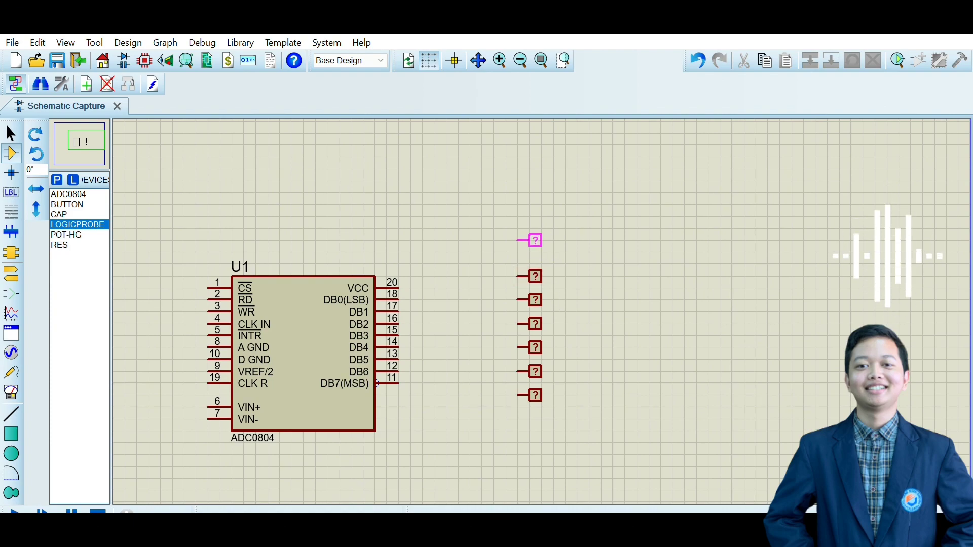
pyautogui.click(530, 249)
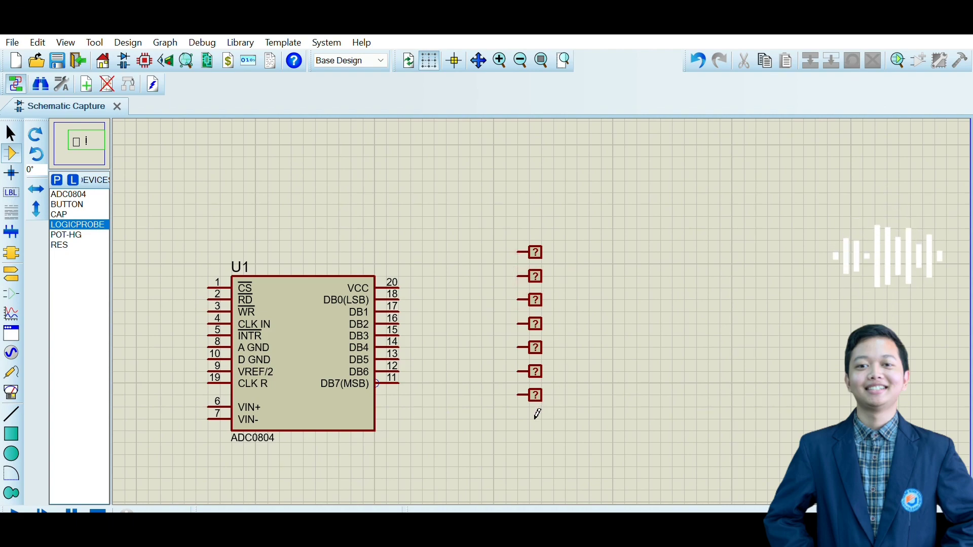
pyautogui.click(534, 213)
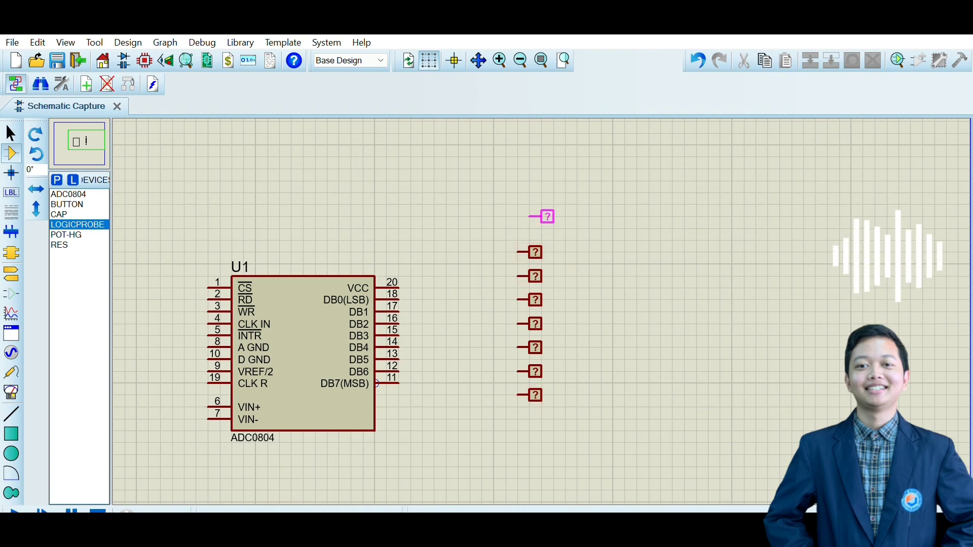
pyautogui.click(531, 216)
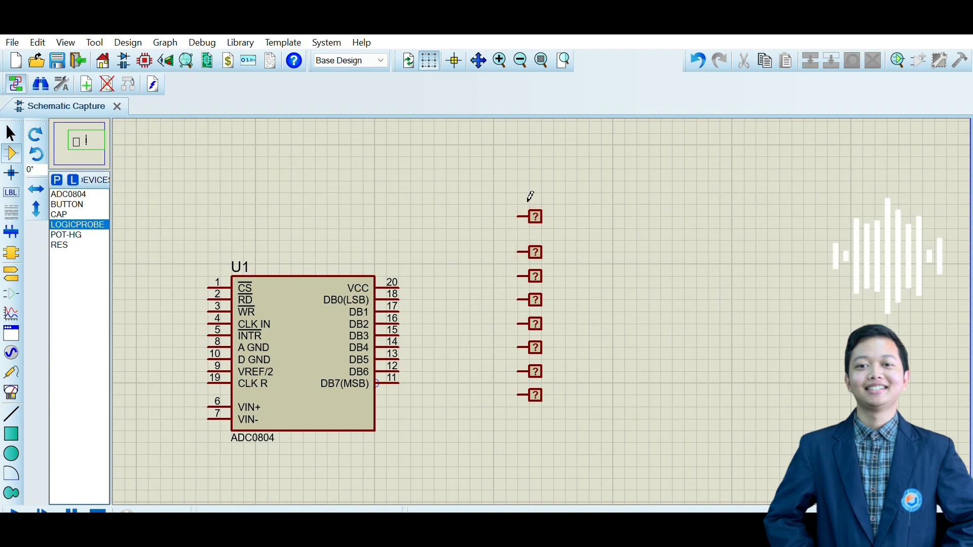
pyautogui.click(556, 227)
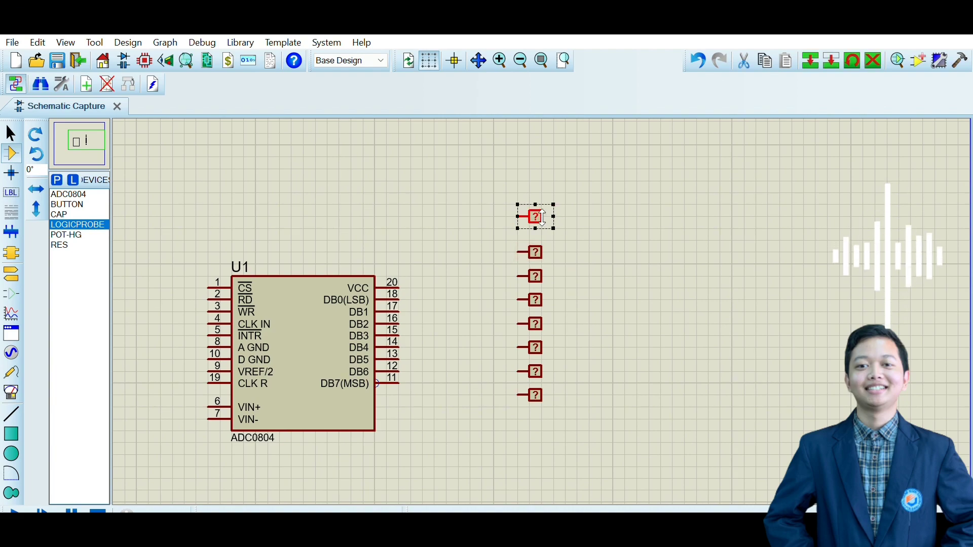
pyautogui.moveTo(554, 227); pyautogui.dragTo(588, 239)
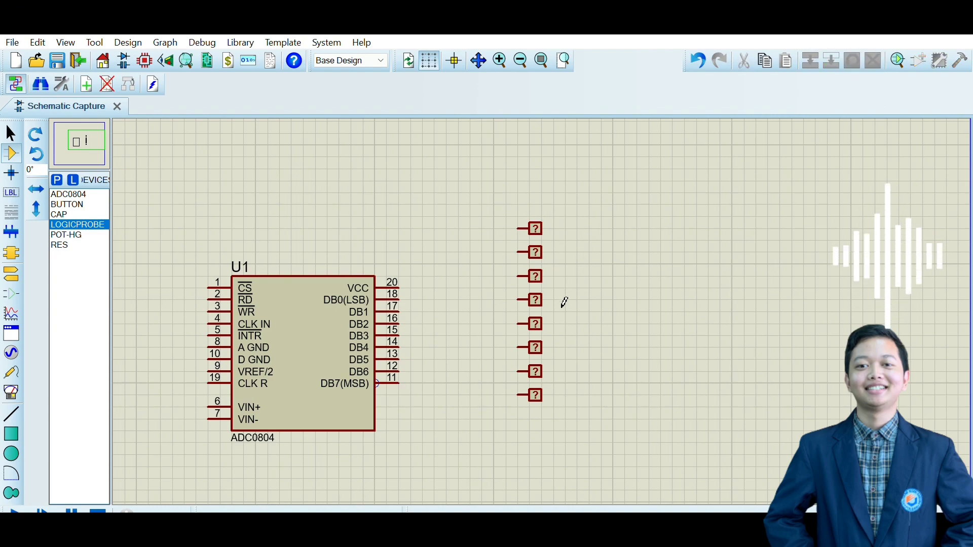
# Step: Wire ADC0804 outputs DB7, DB6 and DB5 to the three lowest logic probes, starting with DB7 at the bottom
pyautogui.click(399, 383)
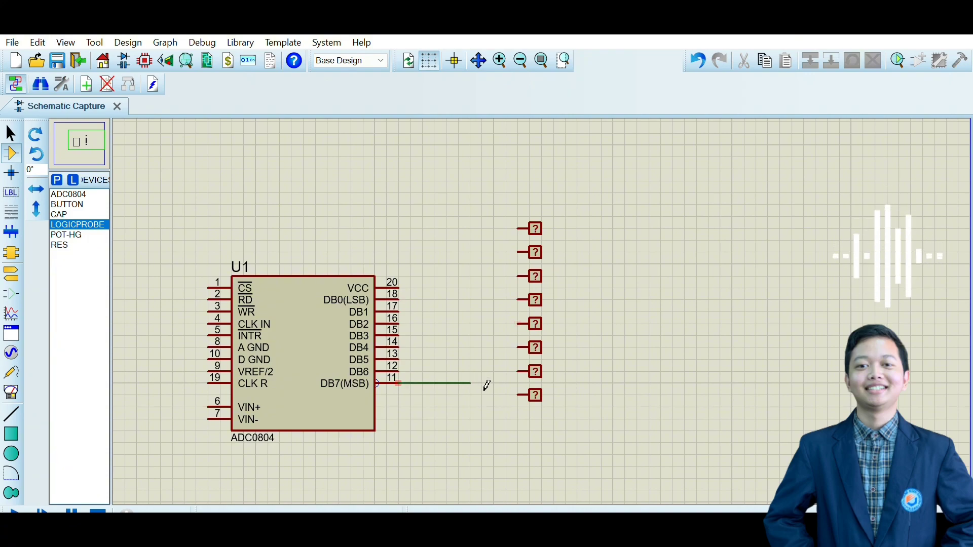
pyautogui.click(518, 395)
pyautogui.click(399, 372)
pyautogui.click(525, 372)
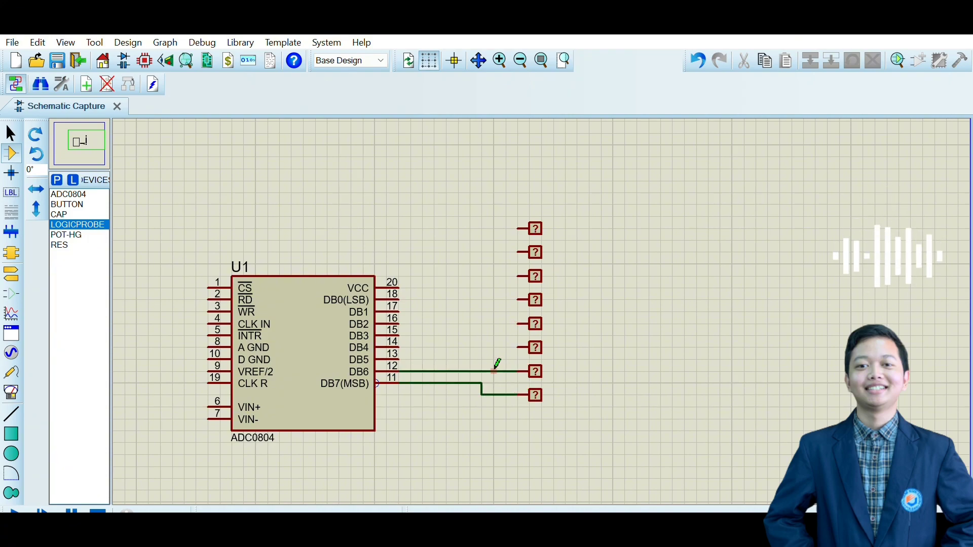
pyautogui.click(399, 360)
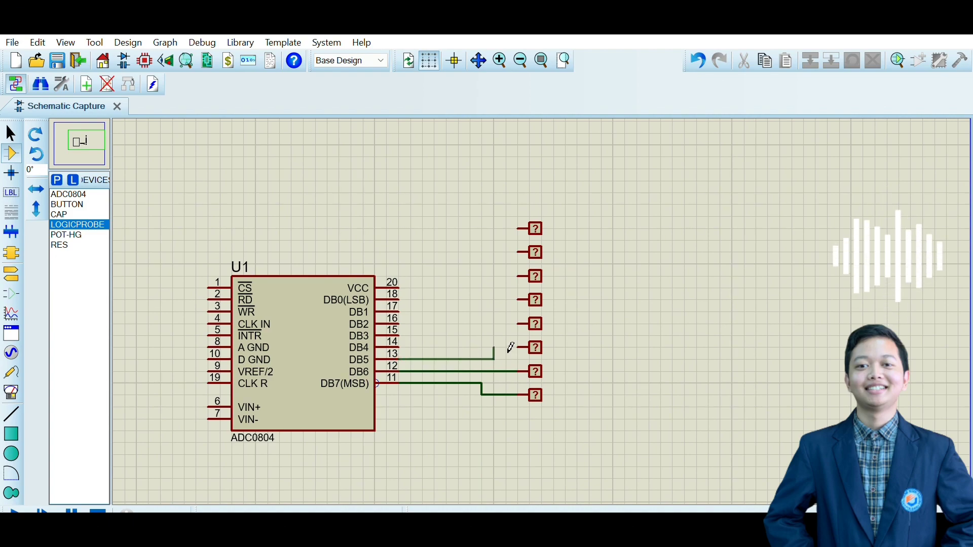
pyautogui.click(522, 346)
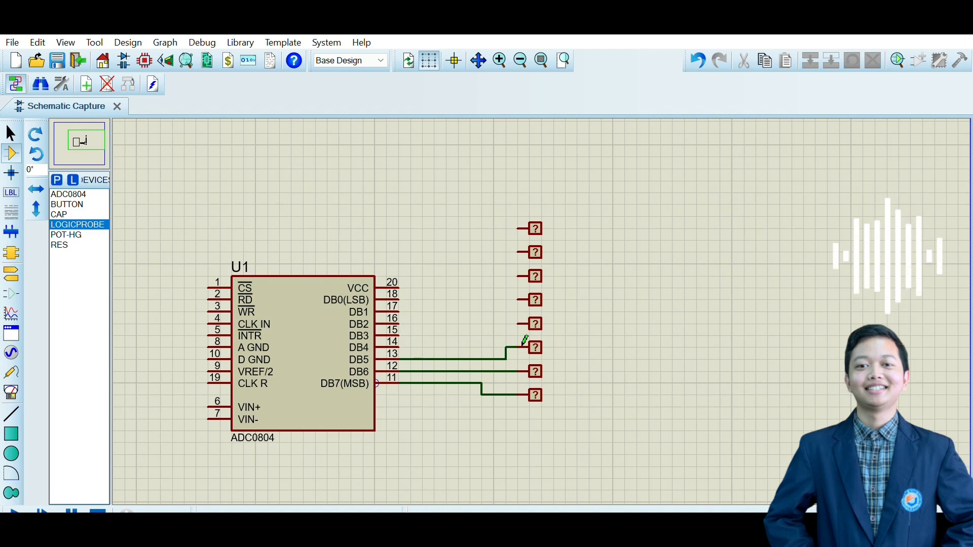
# Step: Wire ADC0804 outputs DB4 and DB3 to the fourth and fifth logic probes from the bottom
pyautogui.click(399, 347)
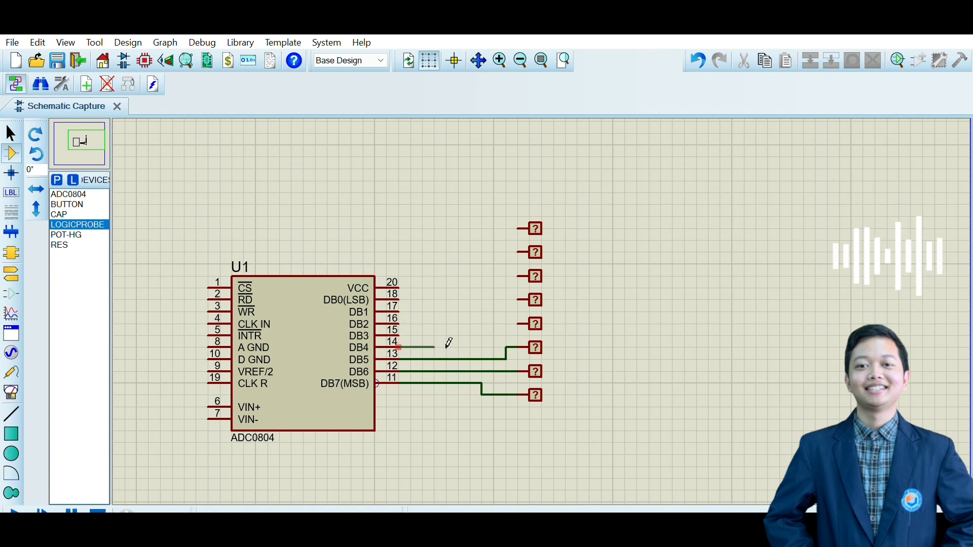
pyautogui.click(494, 346)
pyautogui.click(525, 324)
pyautogui.click(399, 336)
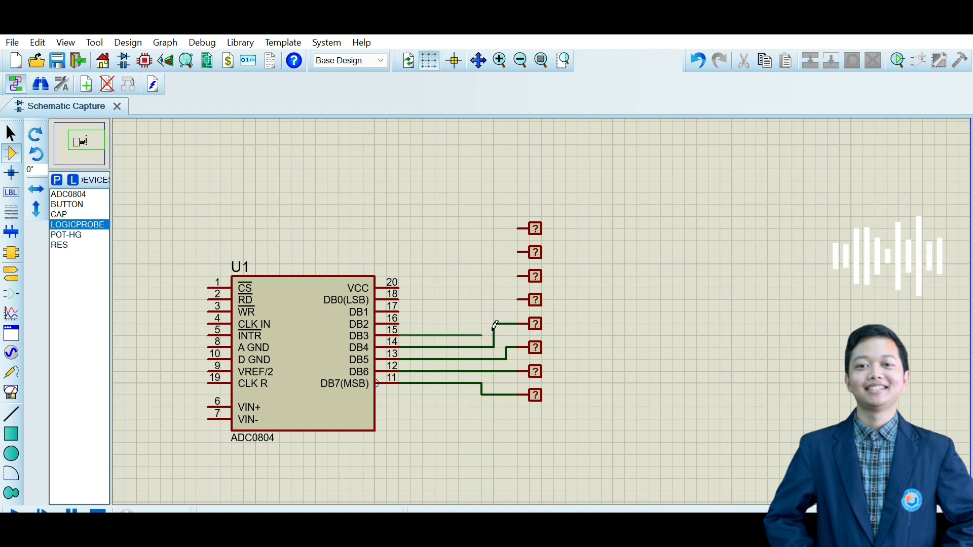
pyautogui.click(525, 299)
# Step: Wire ADC0804 outputs DB2, DB1 and DB0 to the three uppermost logic probes, with DB0 going to the top one
pyautogui.click(403, 323)
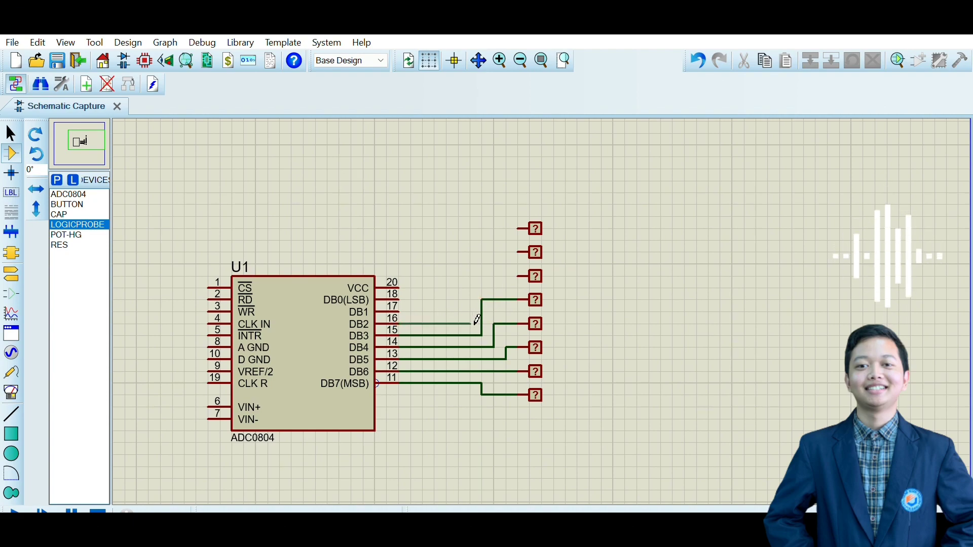
pyautogui.click(470, 323)
pyautogui.click(471, 277)
pyautogui.click(521, 275)
pyautogui.click(403, 311)
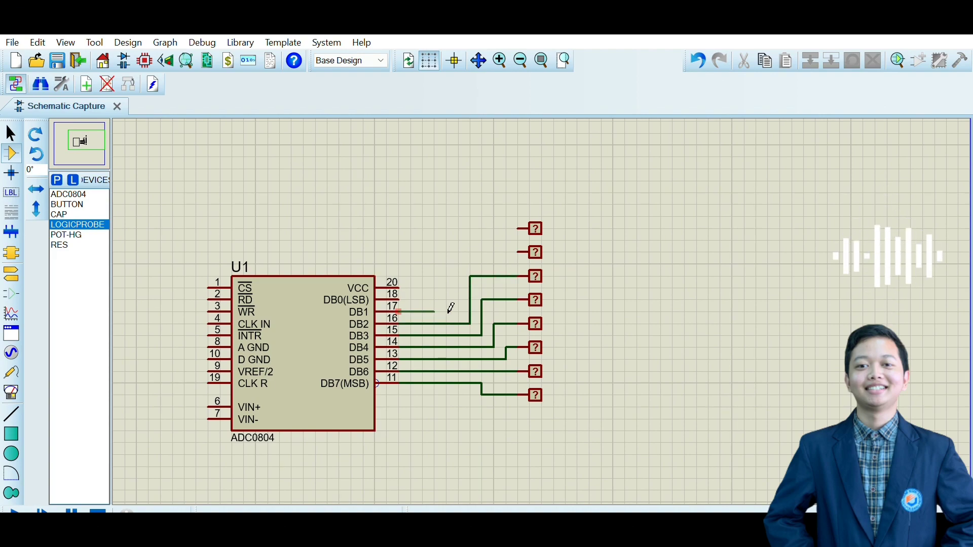
pyautogui.click(458, 311)
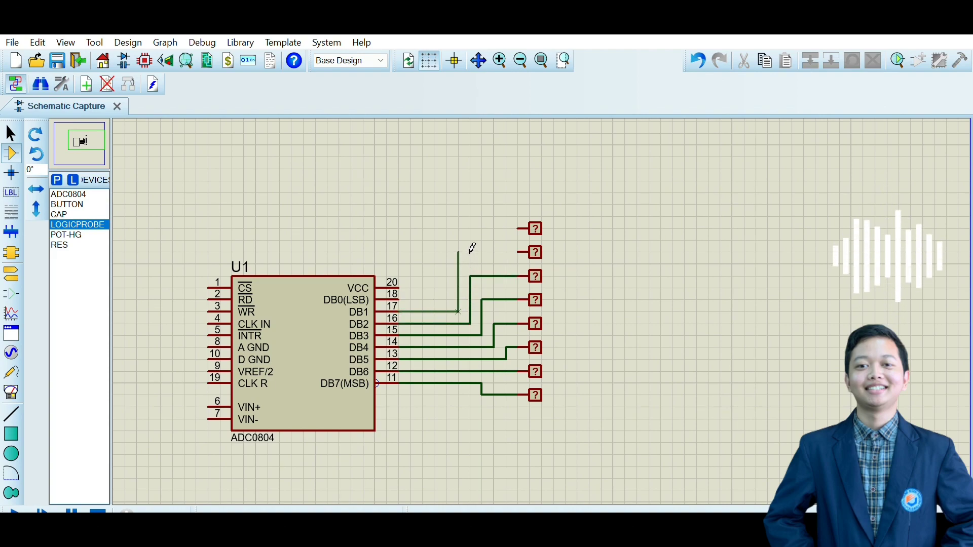
pyautogui.click(519, 252)
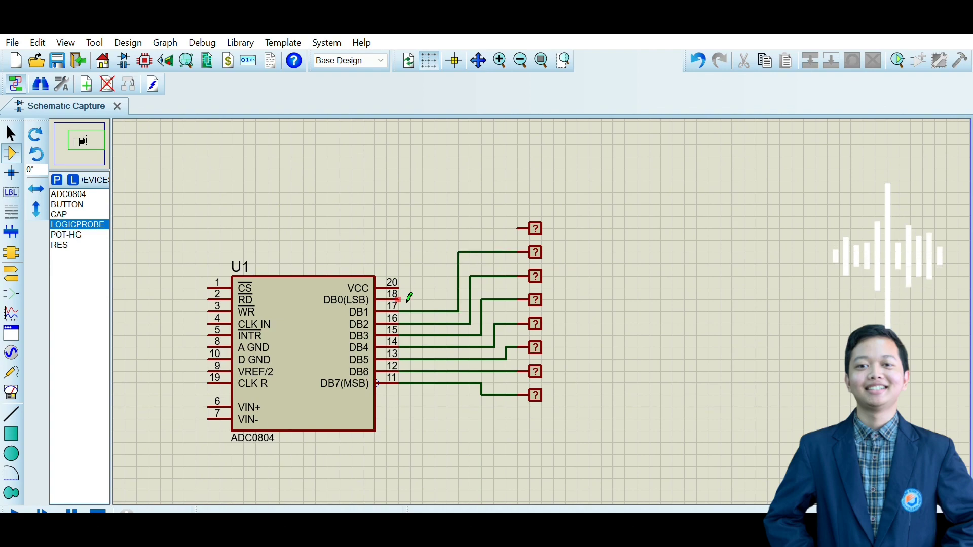
pyautogui.click(405, 299)
pyautogui.click(446, 300)
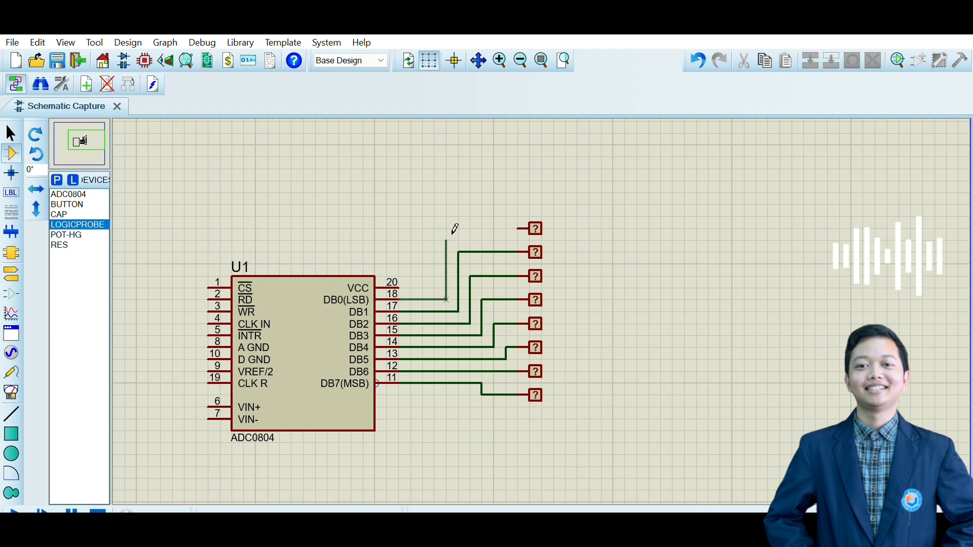
pyautogui.click(520, 229)
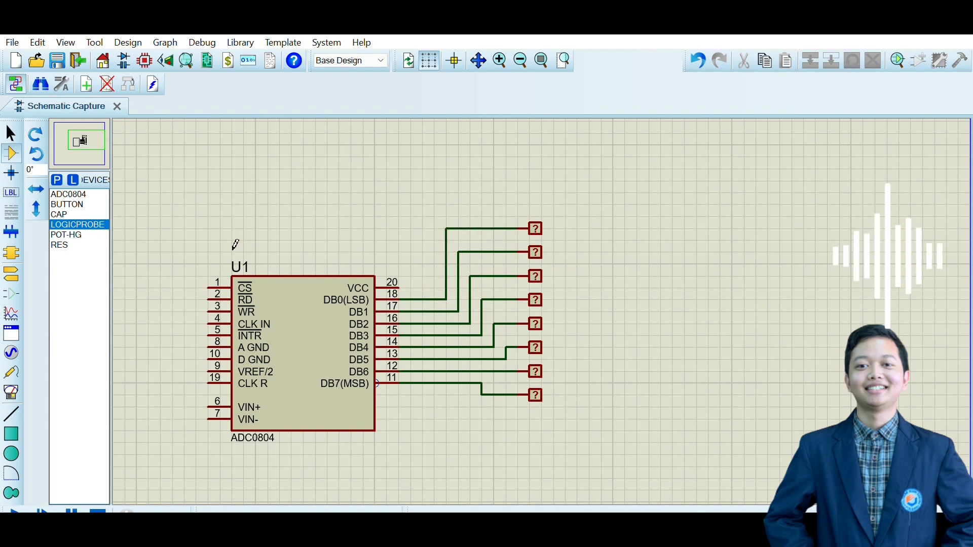
# Step: Place a CAP capacitor and a RES resistor side by side in the free area on the ADC0804's input side
pyautogui.moveTo(190, 271)
pyautogui.mouseDown()
pyautogui.moveTo(218, 263)
pyautogui.moveTo(348, 287)
pyautogui.moveTo(408, 263)
pyautogui.moveTo(473, 259)
pyautogui.mouseUp()
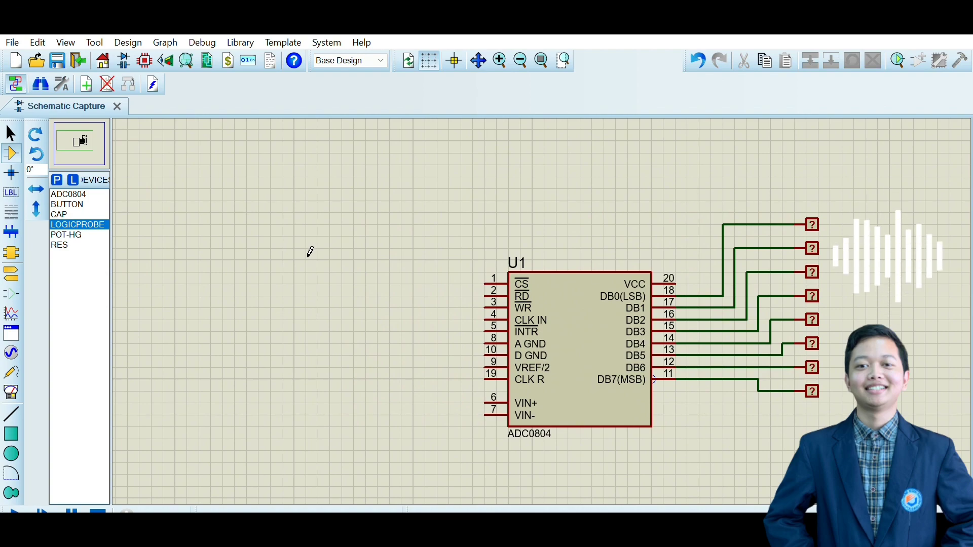
pyautogui.click(80, 214)
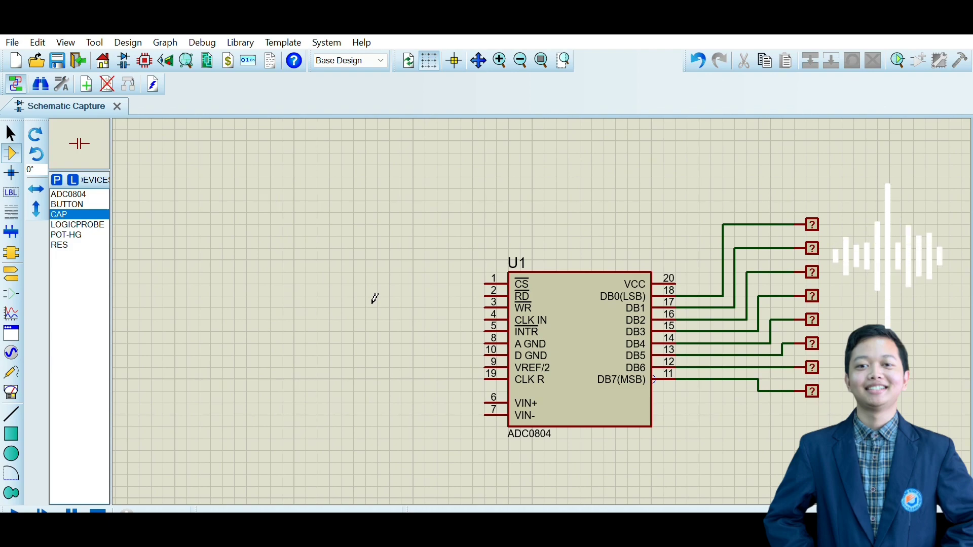
pyautogui.click(294, 307)
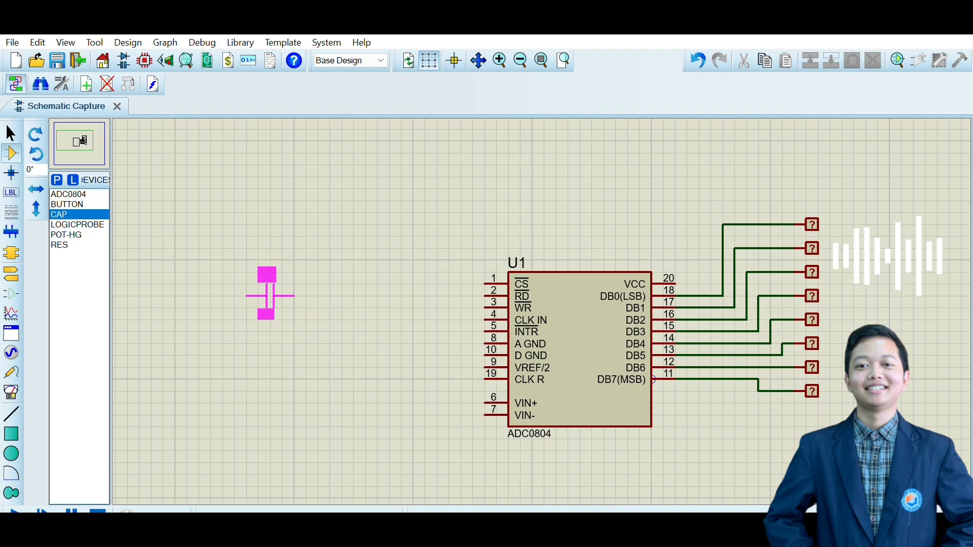
pyautogui.click(282, 296)
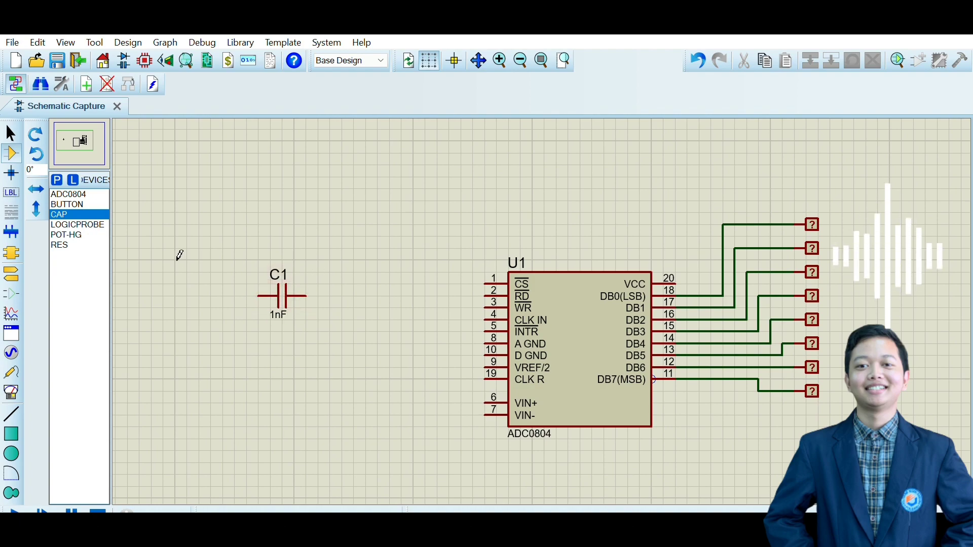
pyautogui.click(71, 245)
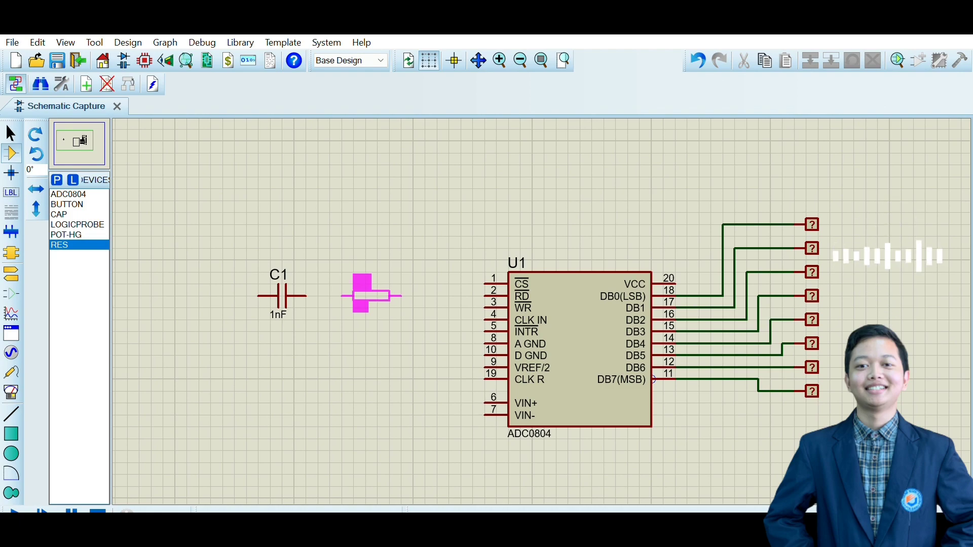
pyautogui.click(372, 296)
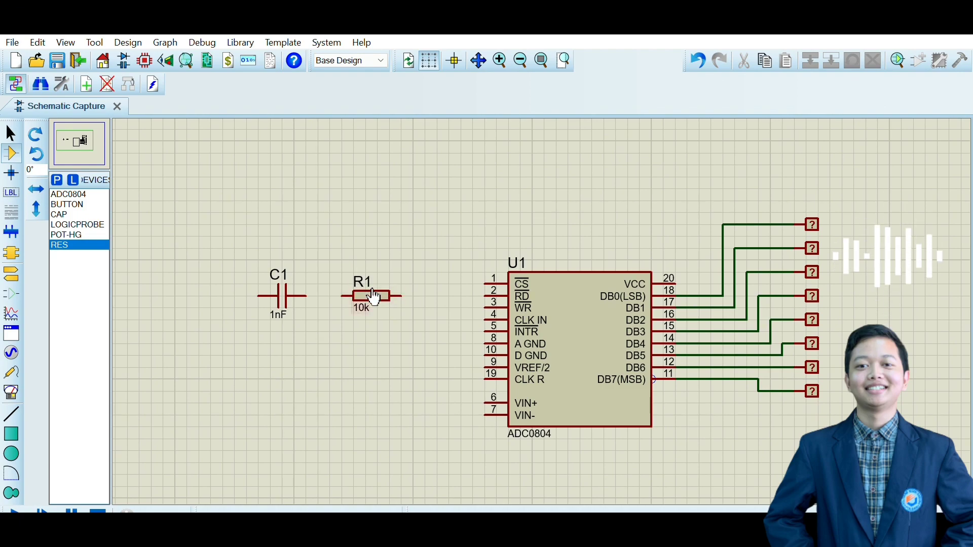
# Step: Place a POT-HG potentiometer below and to the left of capacitor C1, and a BUTTON above C1
pyautogui.click(88, 235)
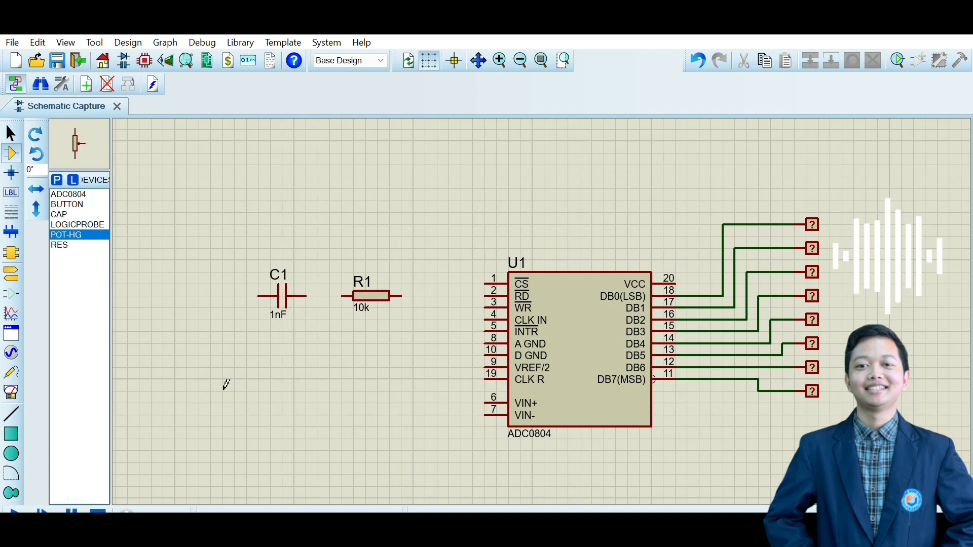
pyautogui.click(209, 402)
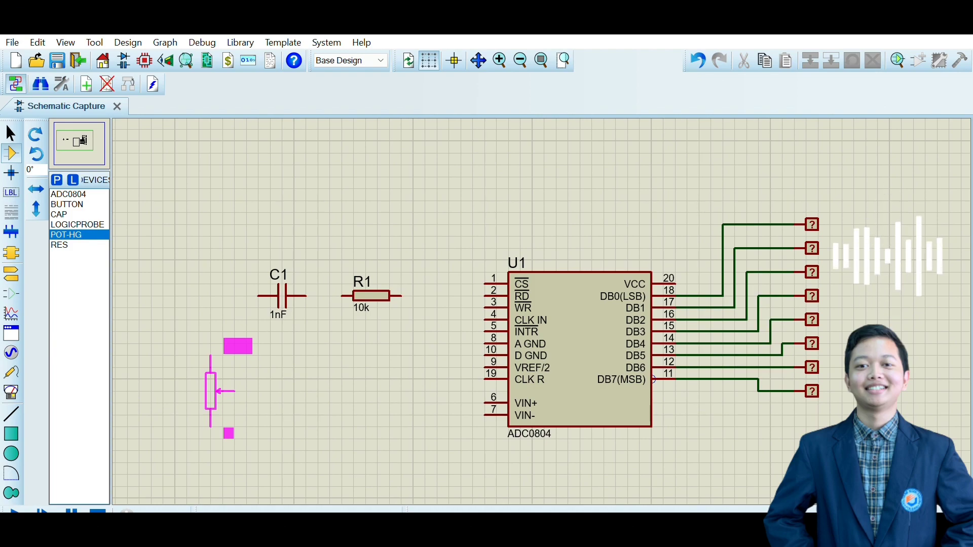
pyautogui.click(208, 403)
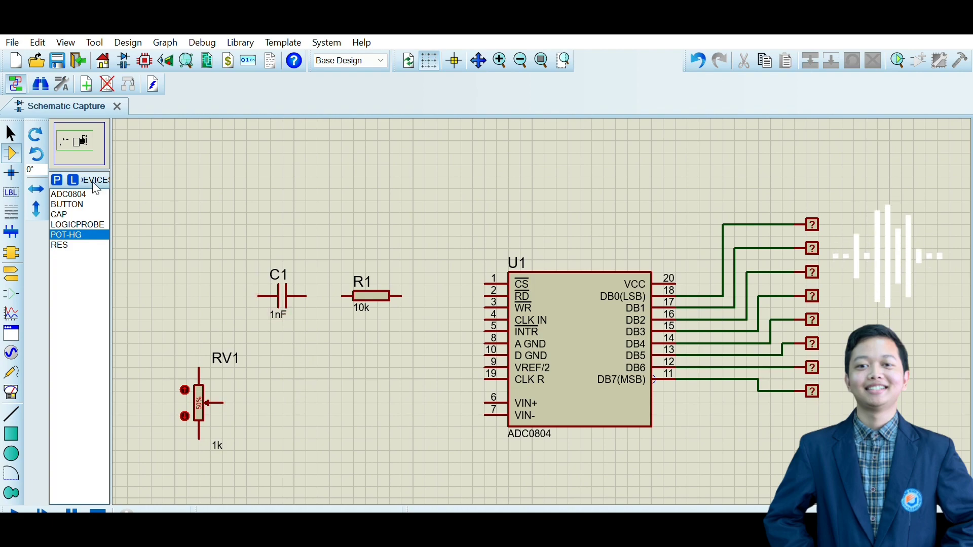
pyautogui.click(67, 204)
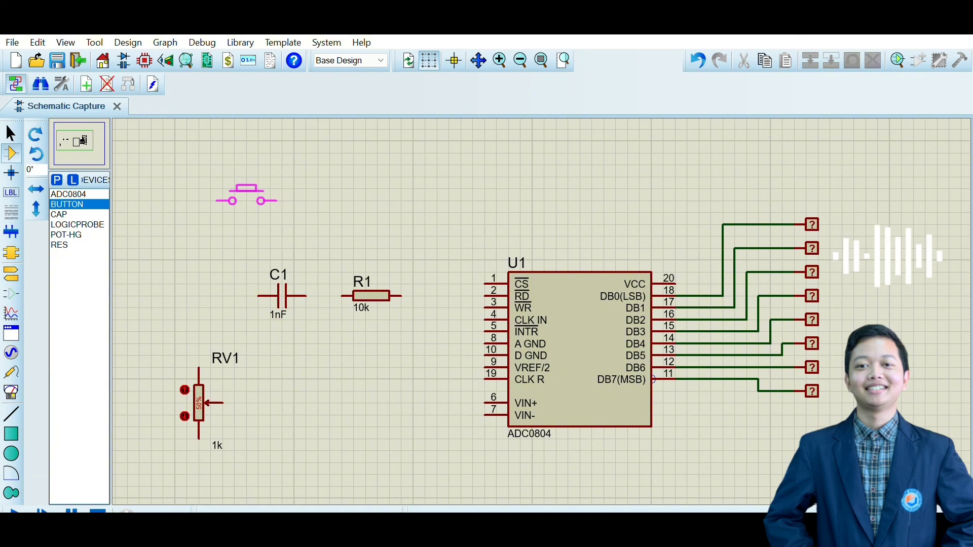
pyautogui.click(258, 183)
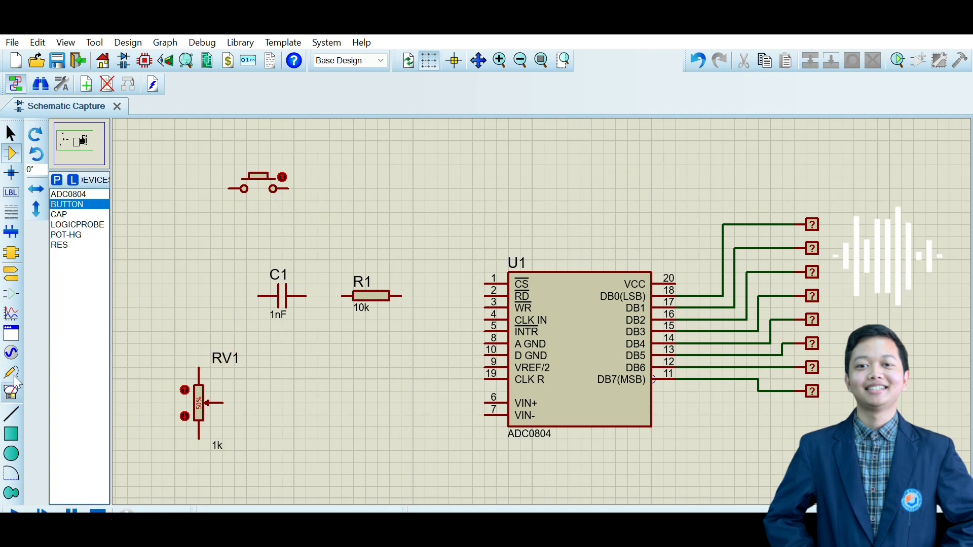
# Step: Place a DC voltmeter between the potentiometer and the ADC0804, below resistor R1
pyautogui.click(11, 391)
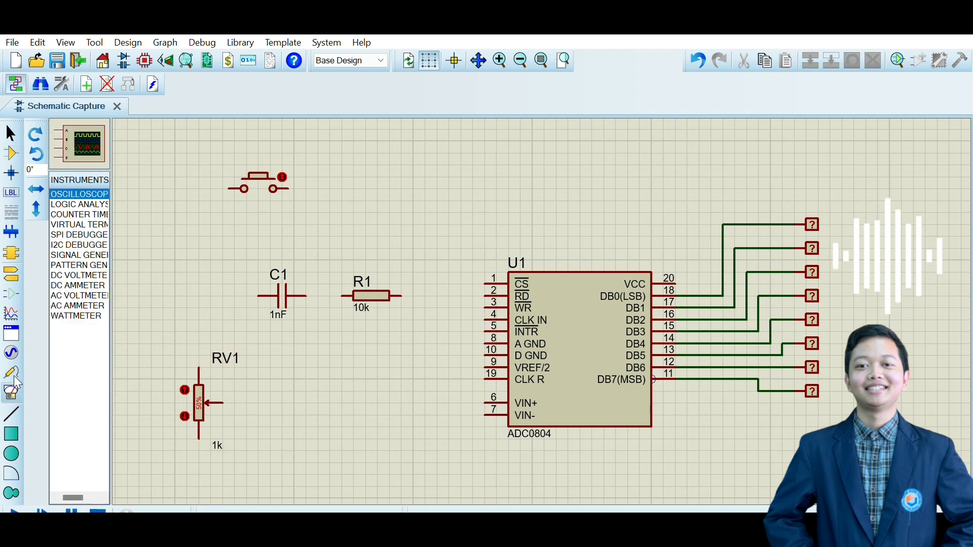
pyautogui.click(82, 275)
pyautogui.click(365, 385)
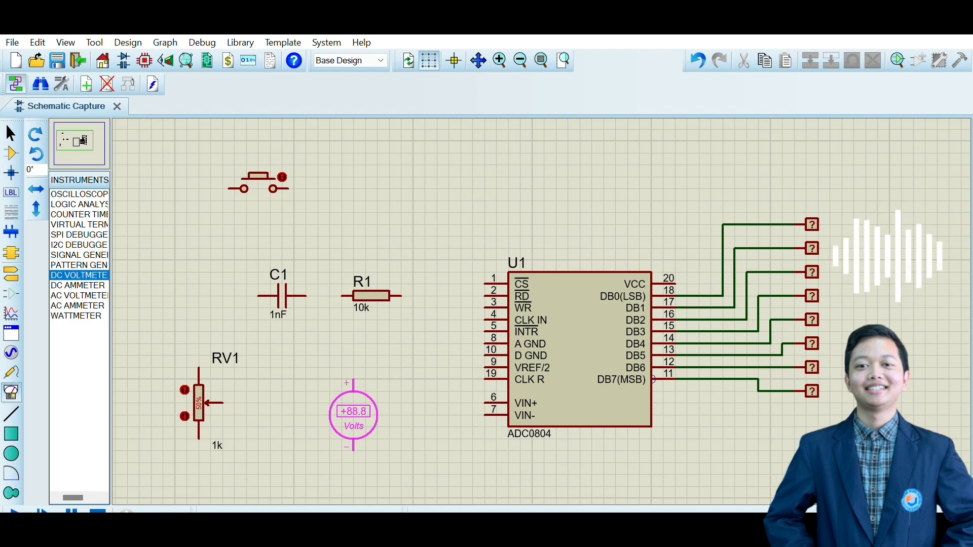
pyautogui.click(353, 415)
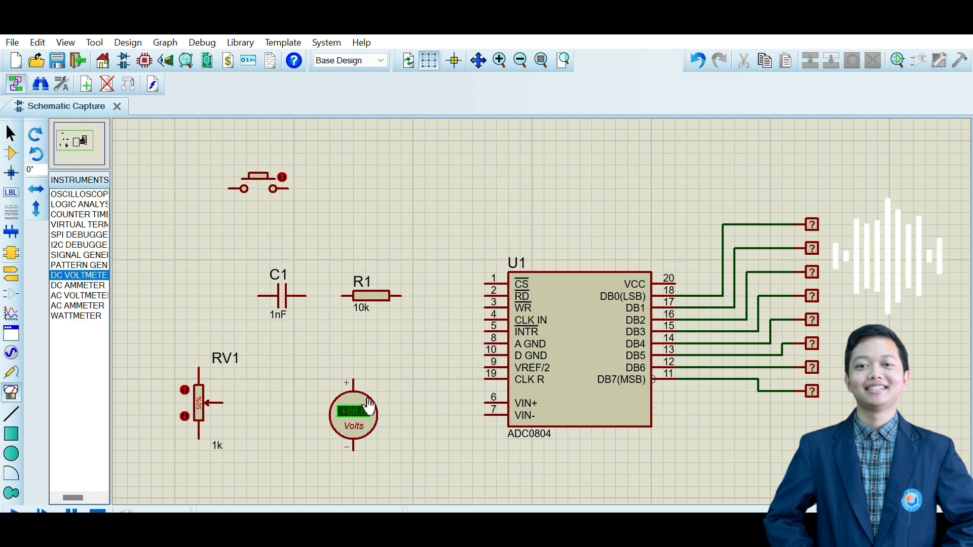
# Step: Place DC generators above the potentiometer and above the ADC0804, wiring the latter to the VCC pin
pyautogui.click(17, 367)
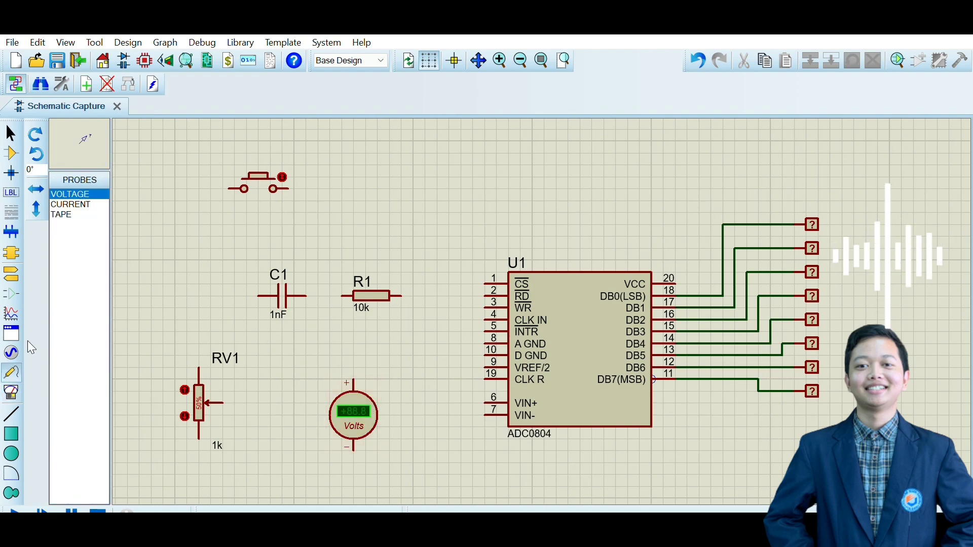
pyautogui.click(12, 352)
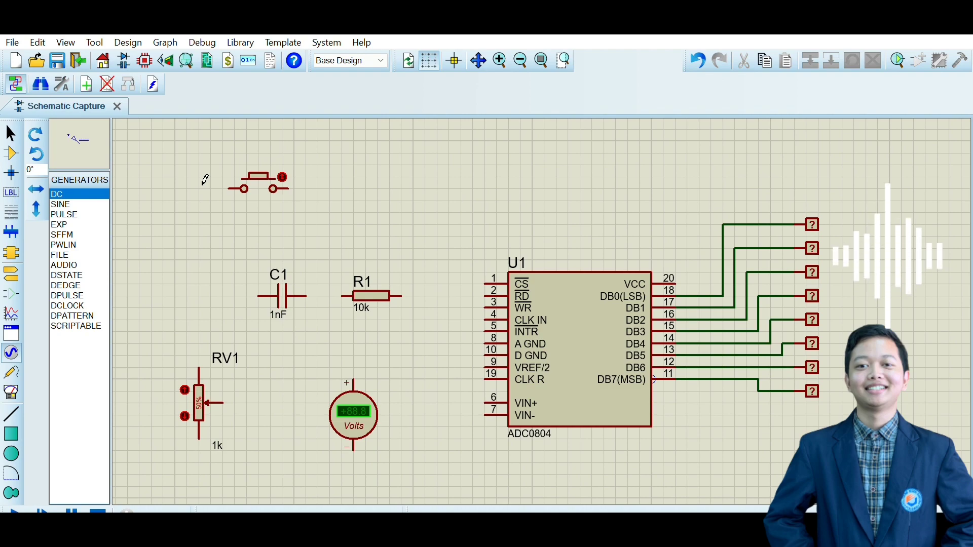
pyautogui.click(217, 301)
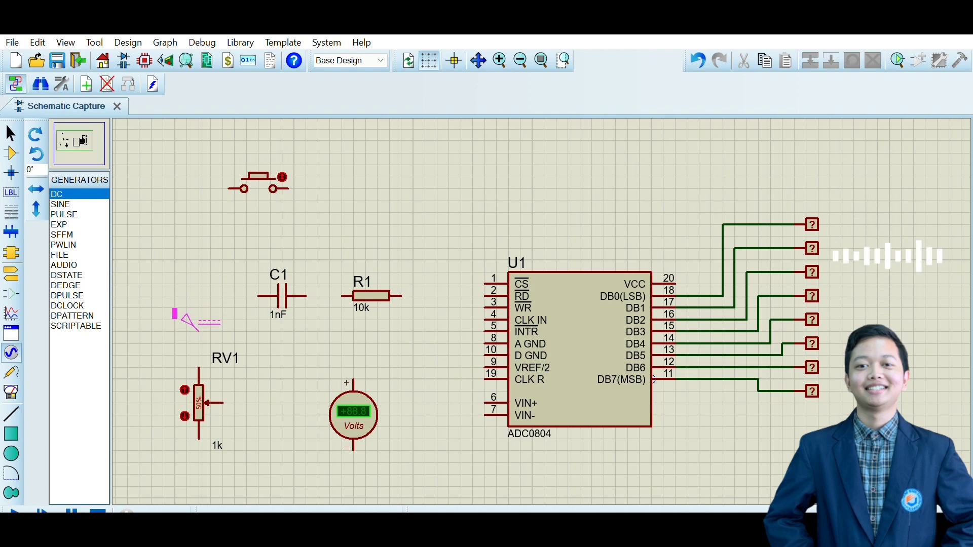
pyautogui.click(174, 315)
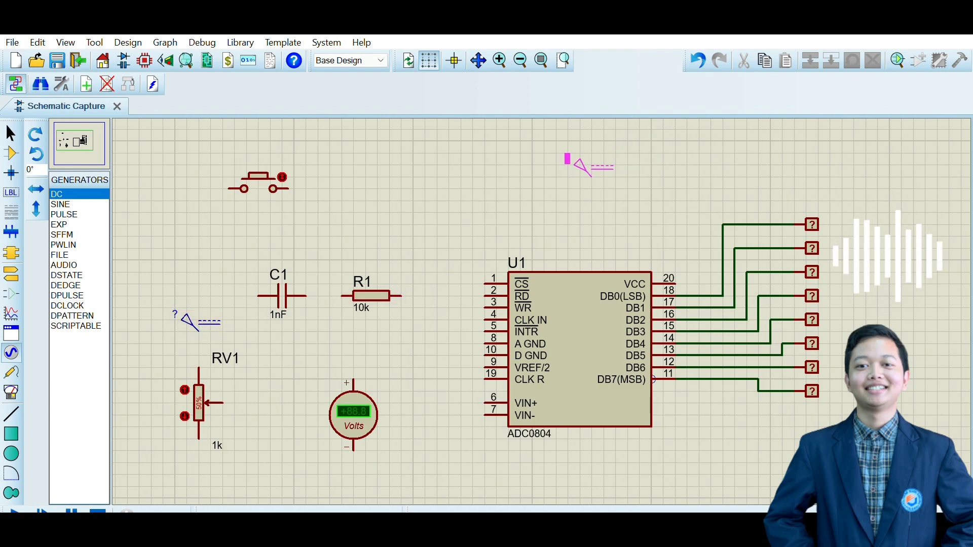
pyautogui.click(615, 148)
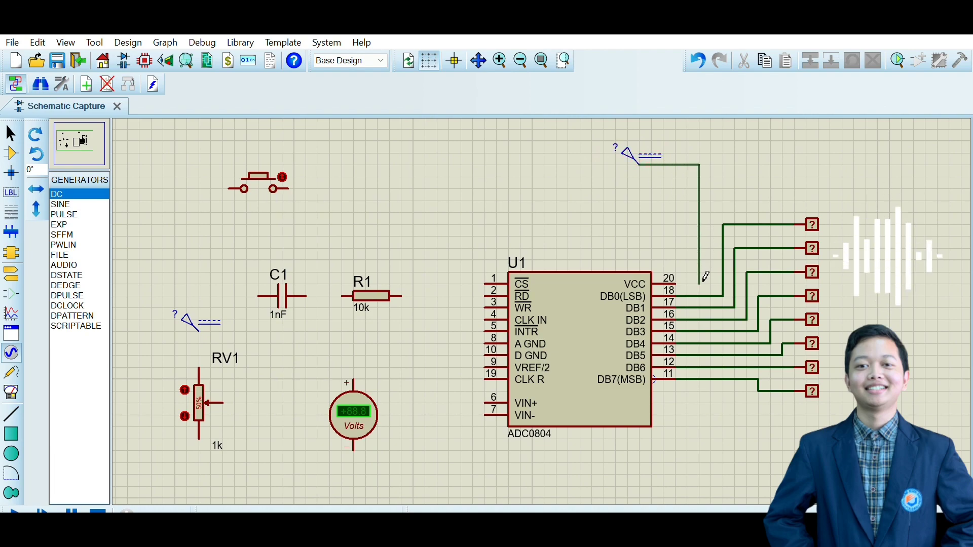
pyautogui.click(682, 279)
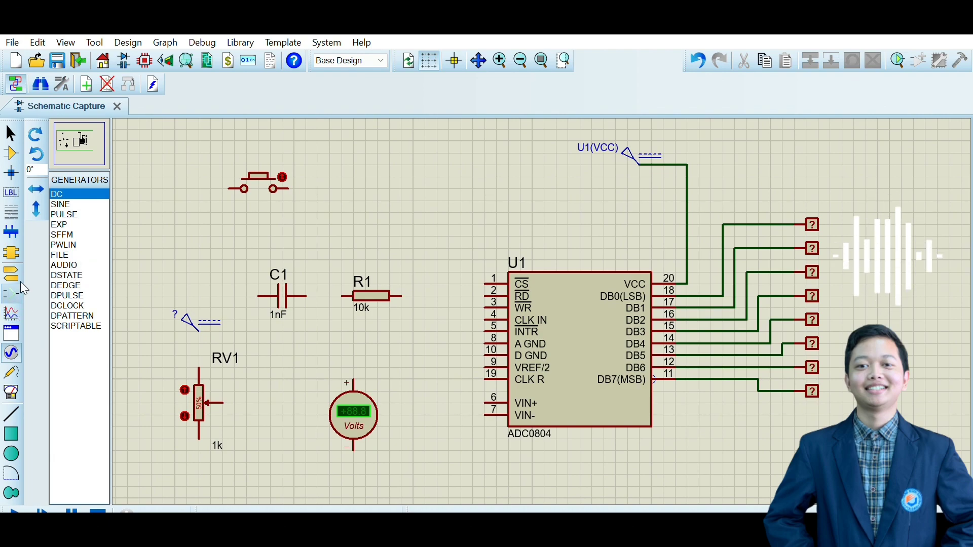
# Step: Place three GROUND terminals: one near the button's left side, one below the potentiometer and one below the voltmeter
pyautogui.click(10, 307)
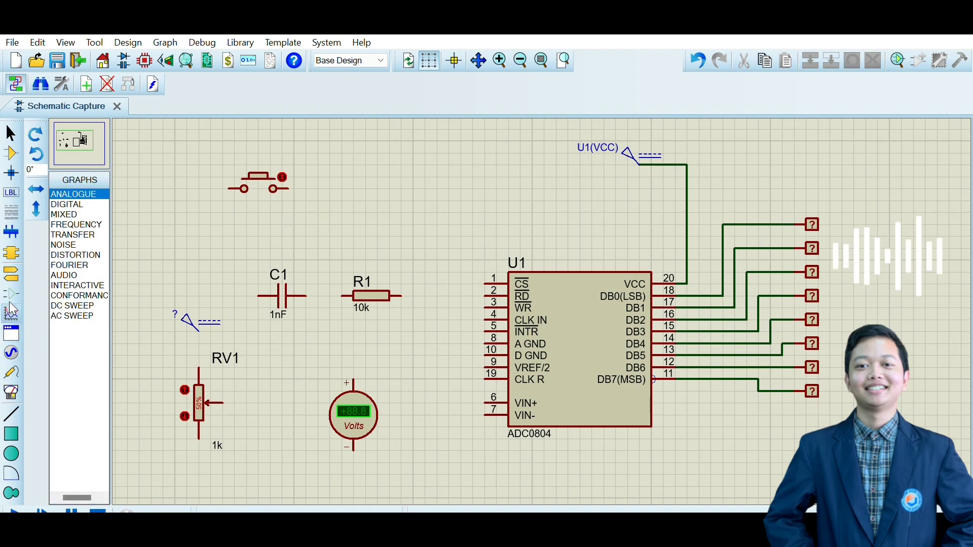
pyautogui.click(10, 294)
pyautogui.click(10, 275)
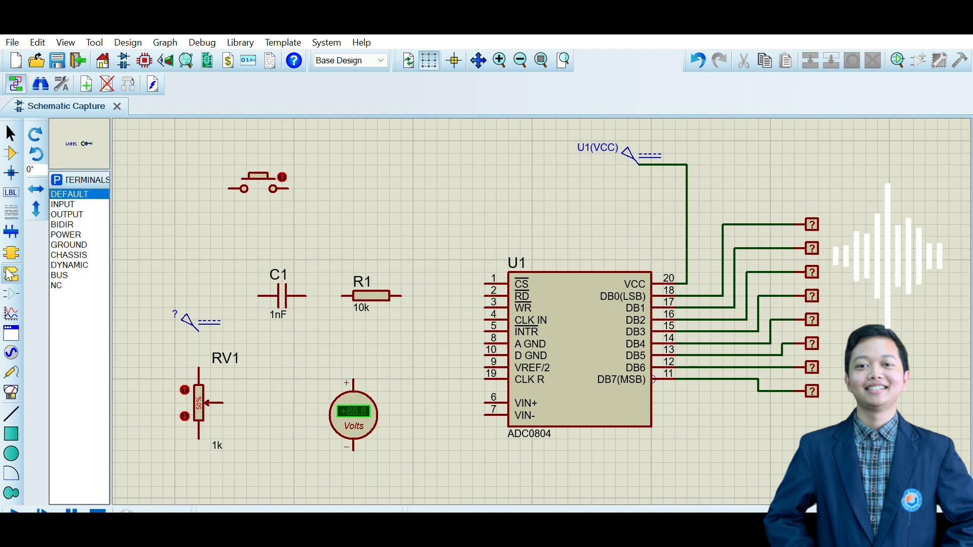
pyautogui.click(75, 245)
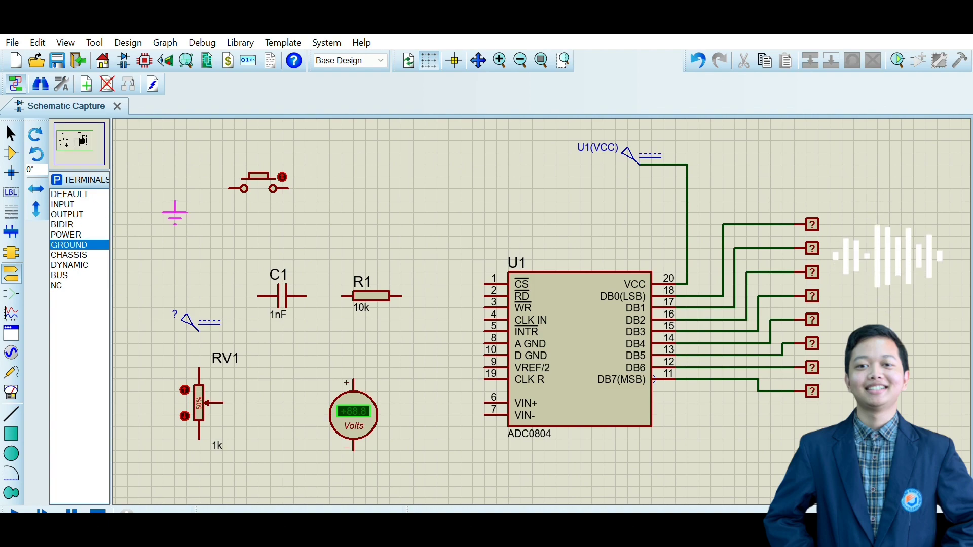
pyautogui.click(151, 213)
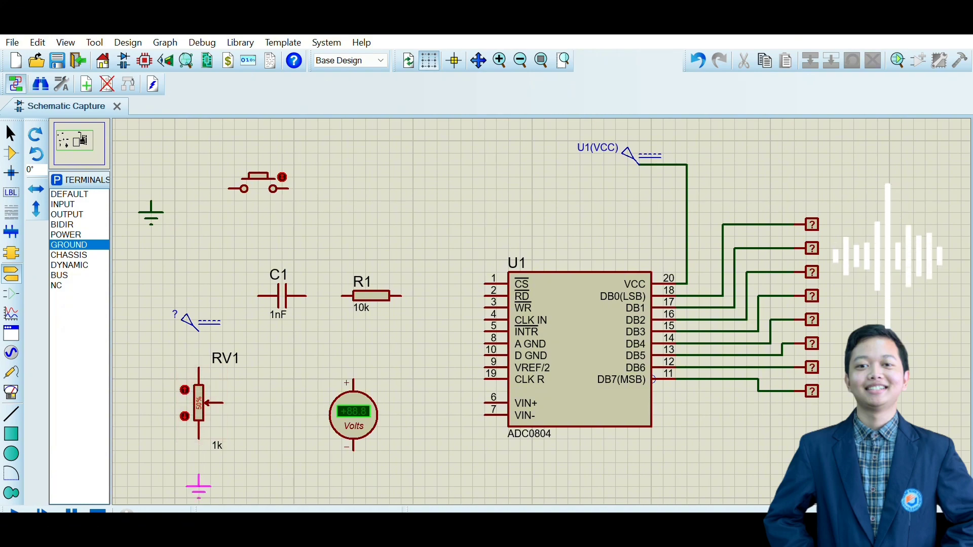
pyautogui.click(198, 487)
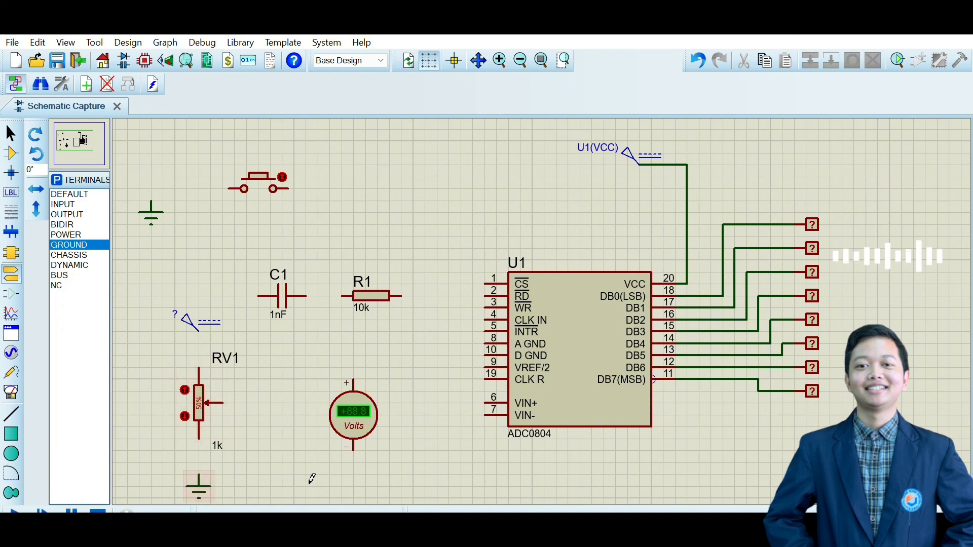
pyautogui.click(354, 486)
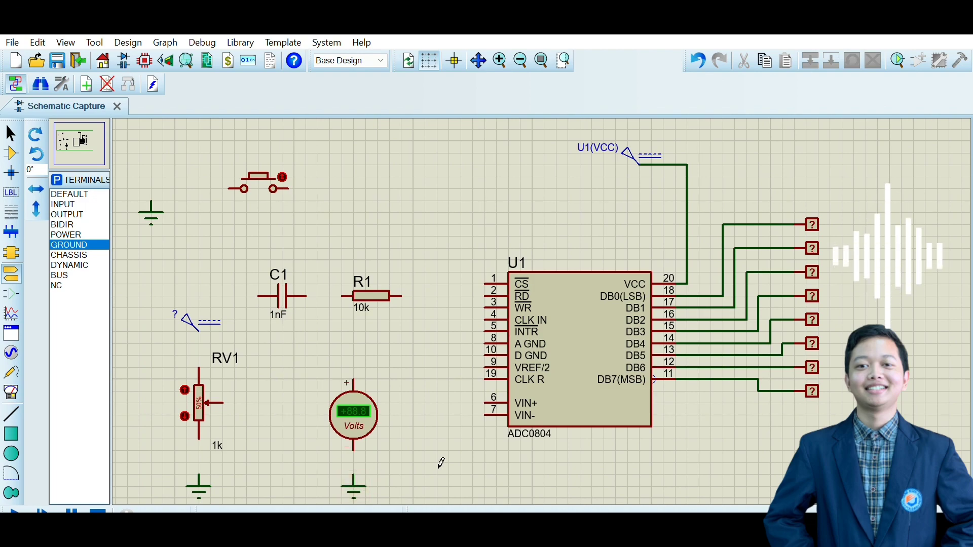
# Step: Wire the voltmeter's negative terminal to the ground directly below it
pyautogui.click(8, 151)
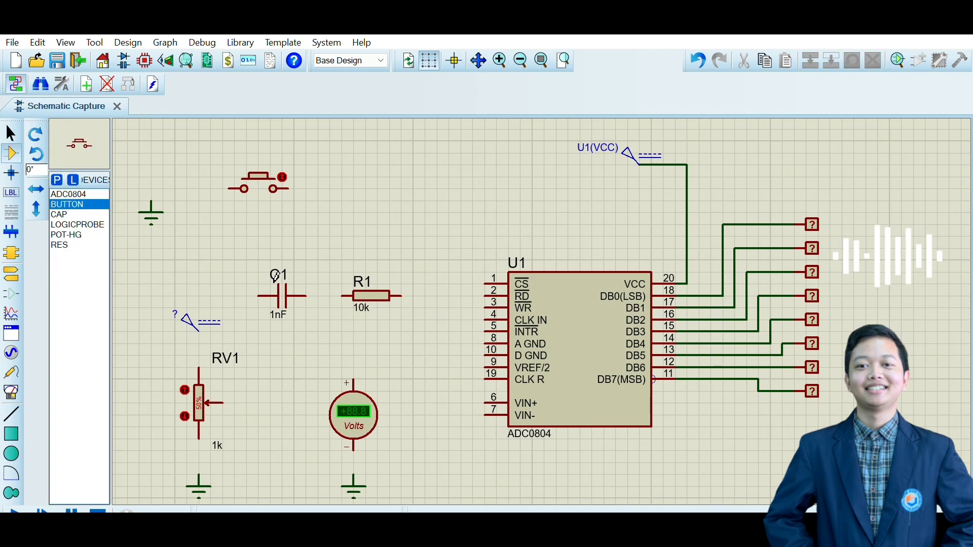
pyautogui.click(498, 280)
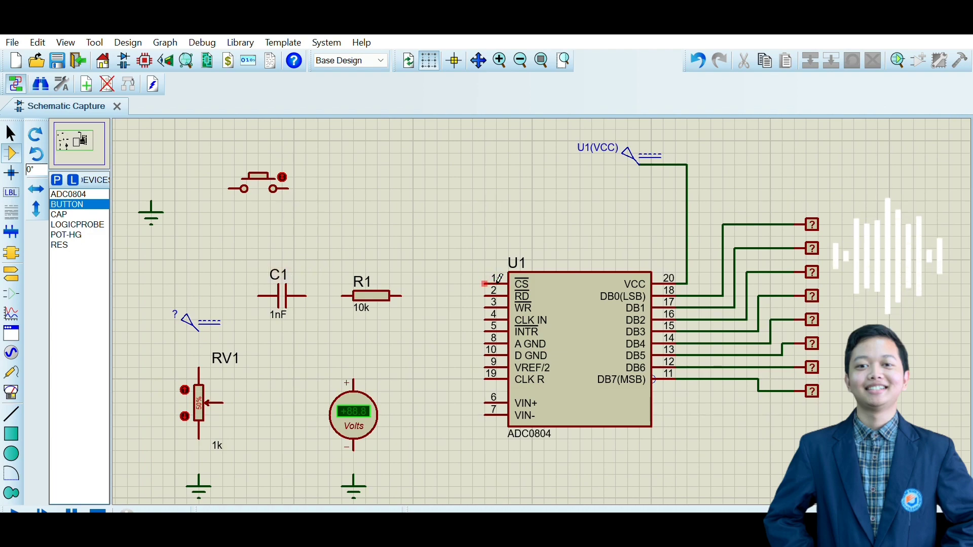
pyautogui.click(354, 450)
pyautogui.click(353, 477)
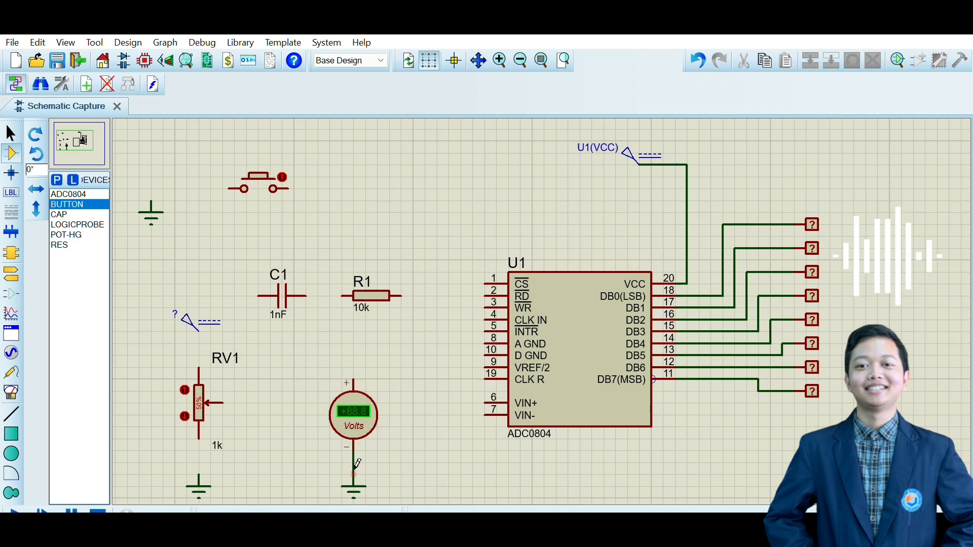
# Step: Wire the potentiometer's lower end to its ground and its upper end to the DC generator above it
pyautogui.click(199, 438)
pyautogui.click(199, 476)
pyautogui.click(198, 330)
pyautogui.click(199, 367)
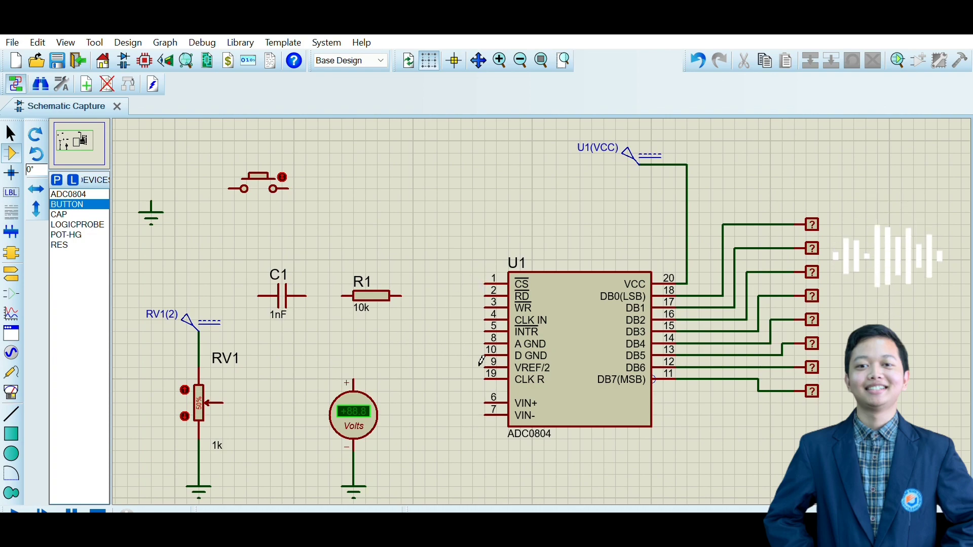
# Step: Wire the ADC0804 CLK R pin through resistor R1 and capacitor C1 in series to the potentiometer's ground line
pyautogui.click(485, 379)
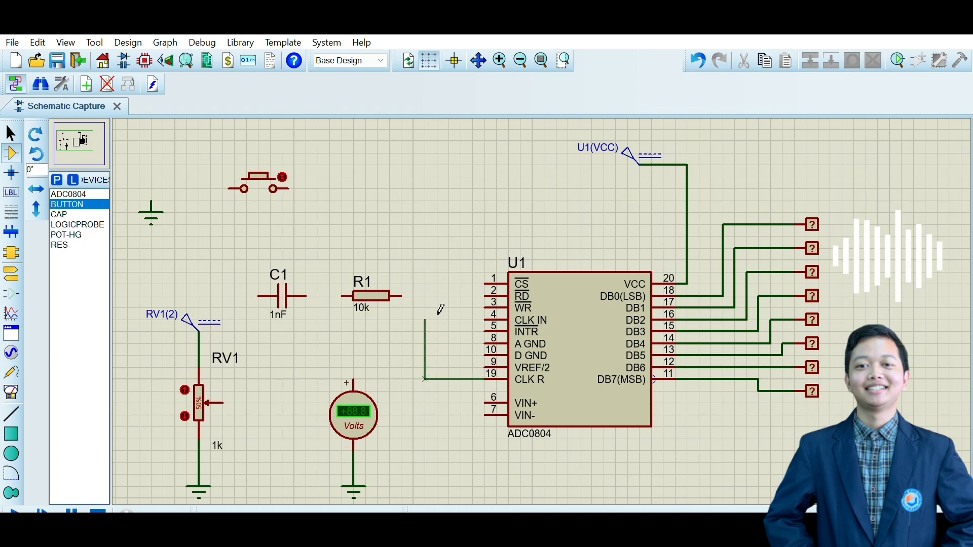
pyautogui.click(408, 293)
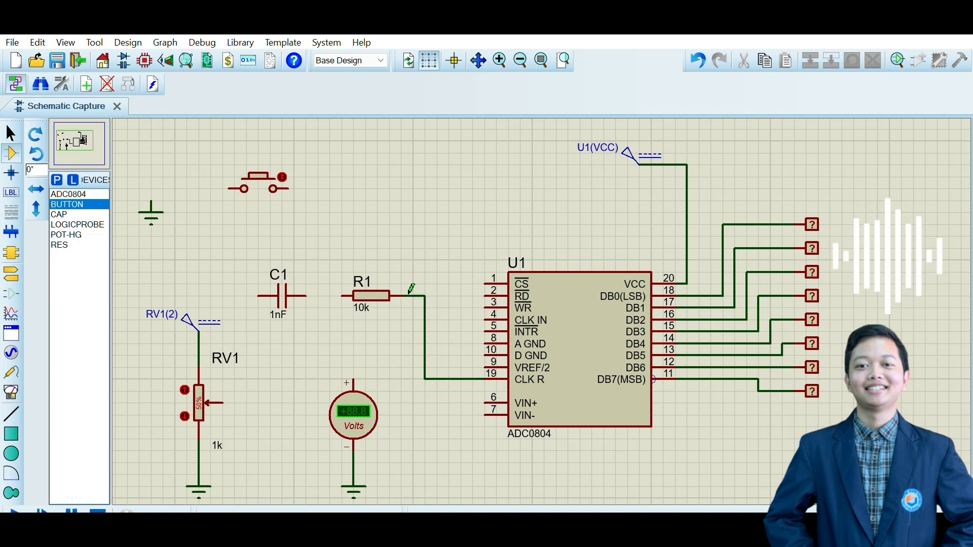
pyautogui.click(343, 296)
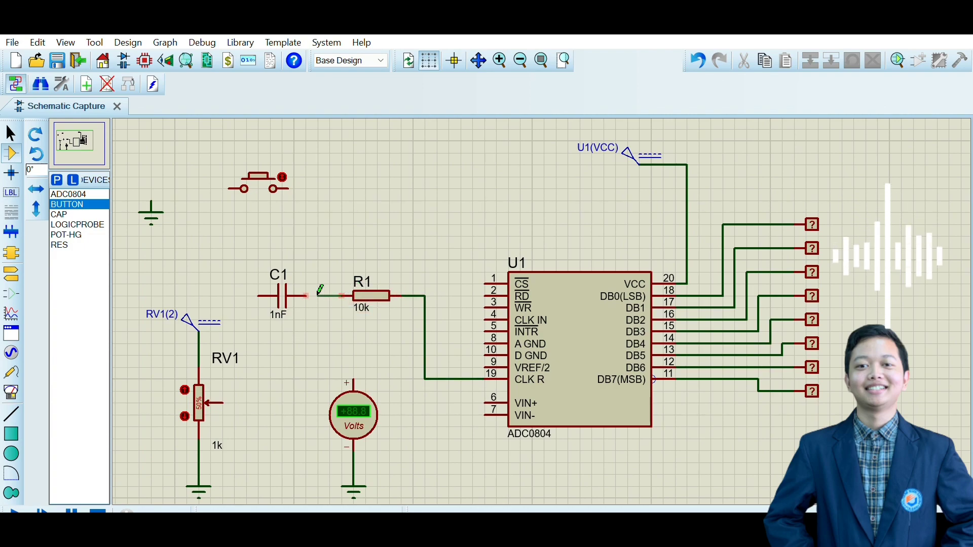
pyautogui.click(307, 296)
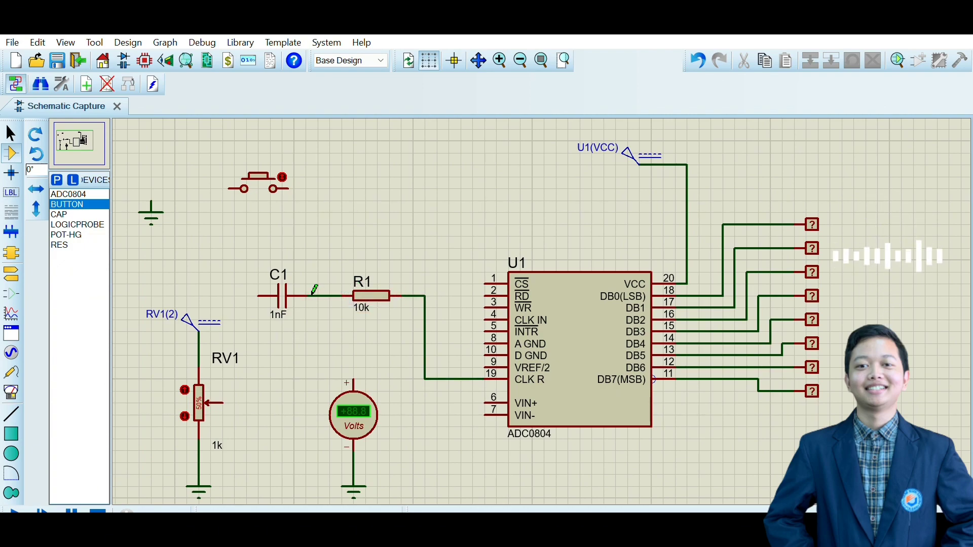
pyautogui.click(258, 295)
pyautogui.click(127, 296)
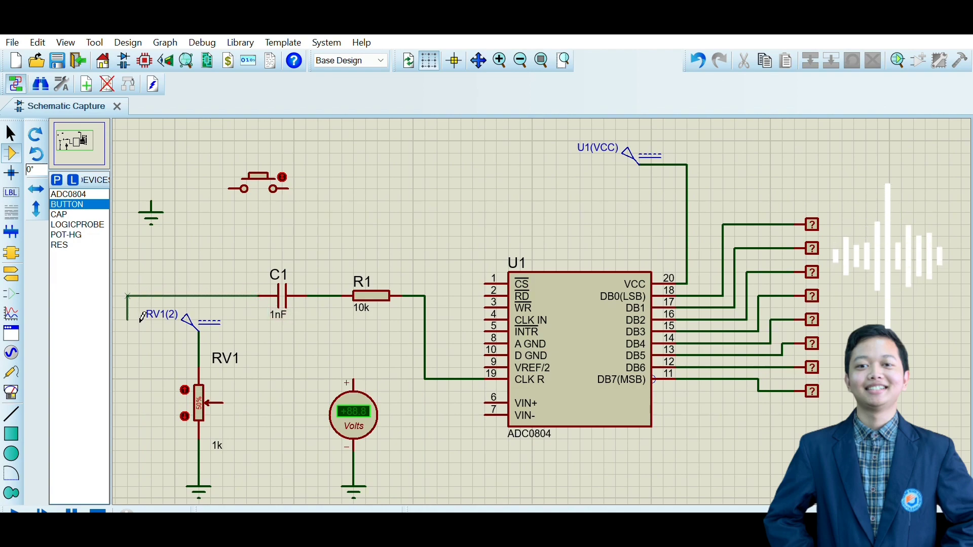
pyautogui.click(199, 462)
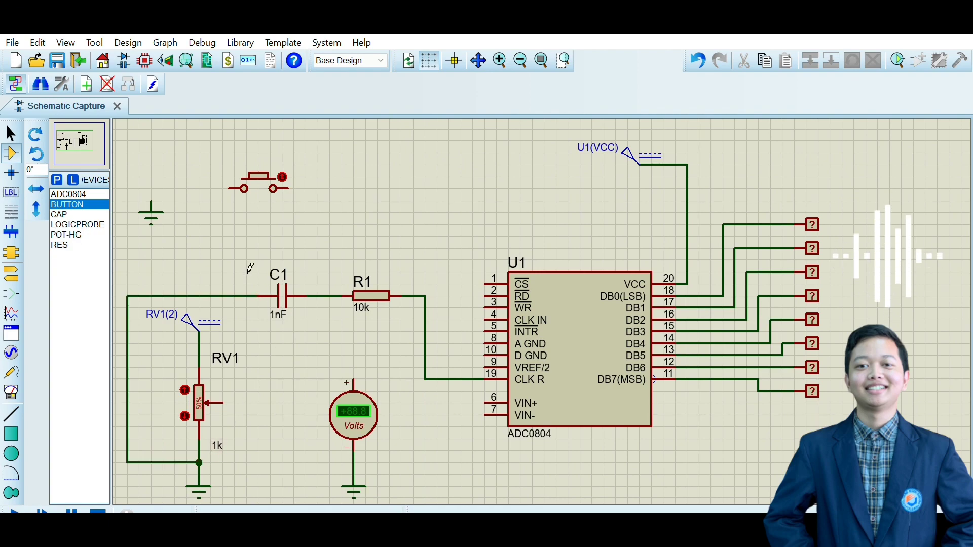
# Step: Wire the button's left terminal to its nearby ground and the ADC0804 CS pin to the voltmeter's ground line
pyautogui.click(230, 188)
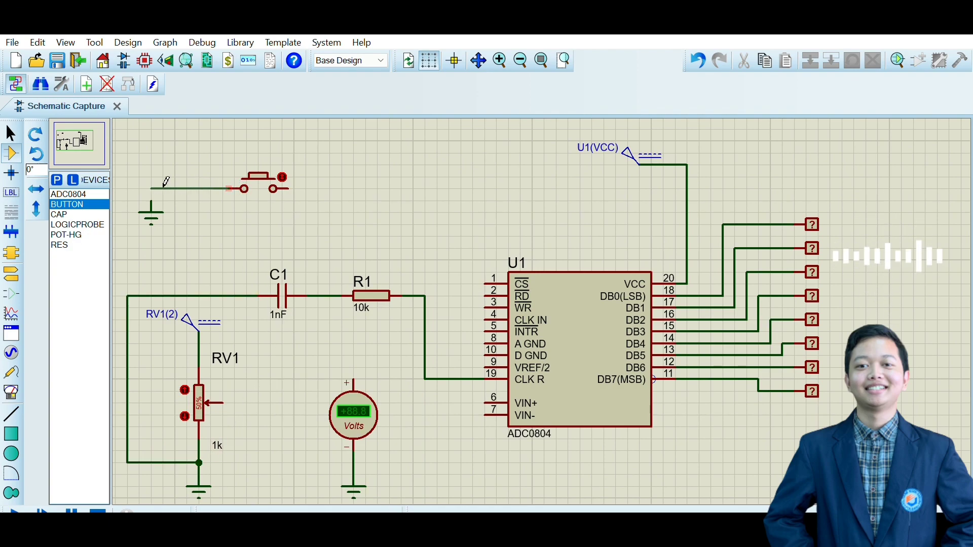
pyautogui.click(151, 203)
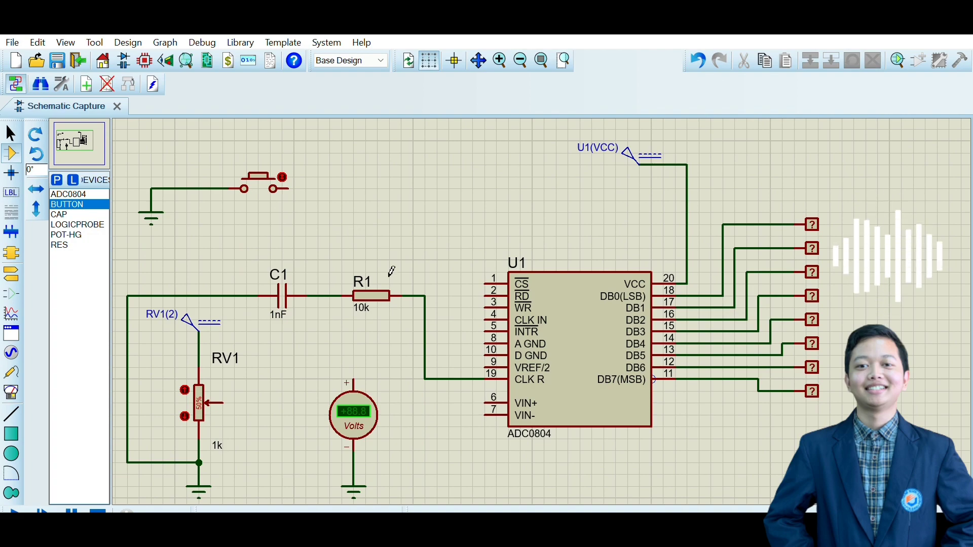
pyautogui.click(486, 284)
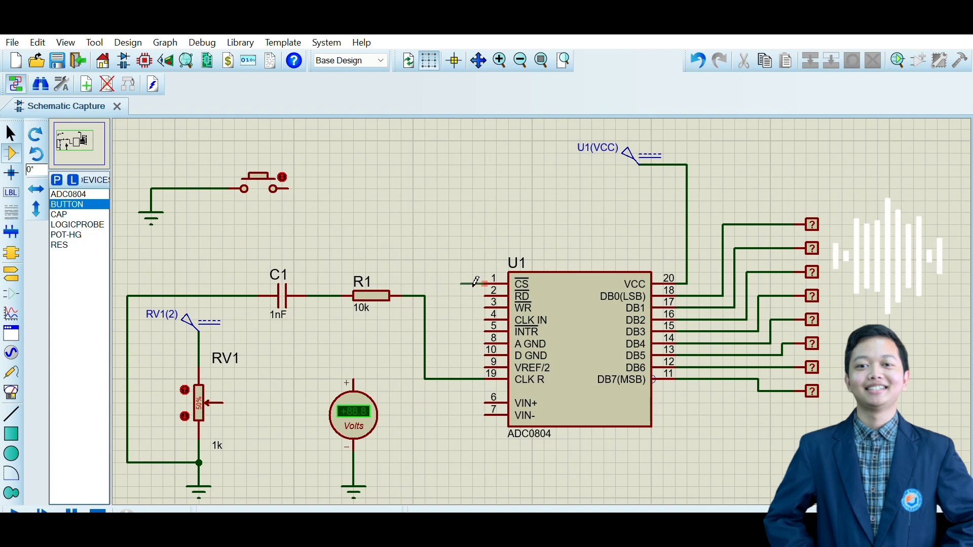
pyautogui.click(461, 284)
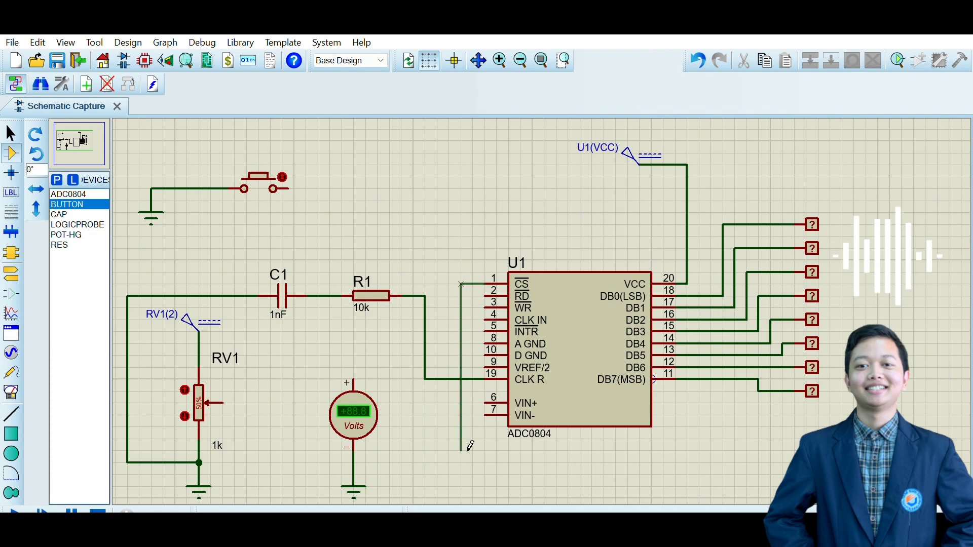
pyautogui.click(363, 462)
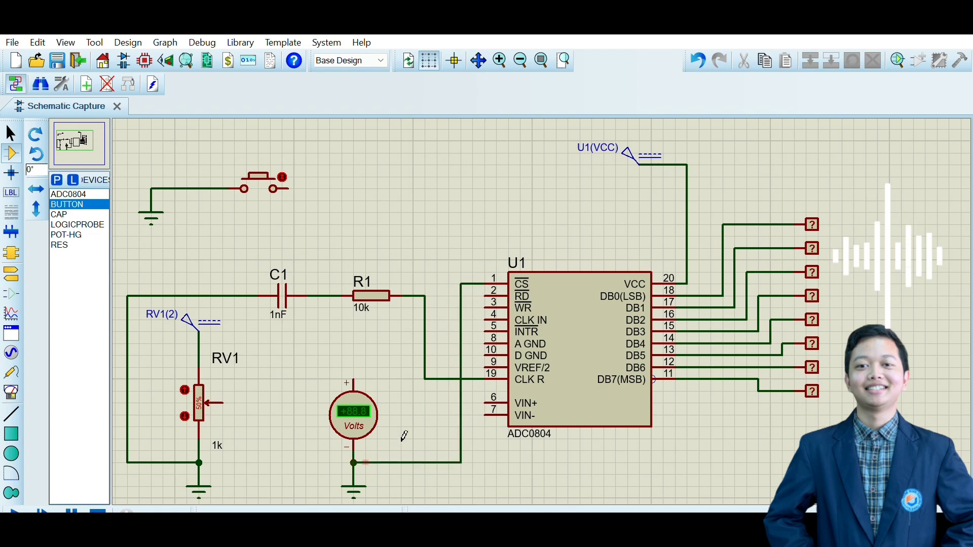
# Step: Wire the ADC0804 VIN- pin to the ground line and VIN+ through the voltmeter's positive terminal to the potentiometer wiper
pyautogui.click(487, 415)
pyautogui.click(460, 415)
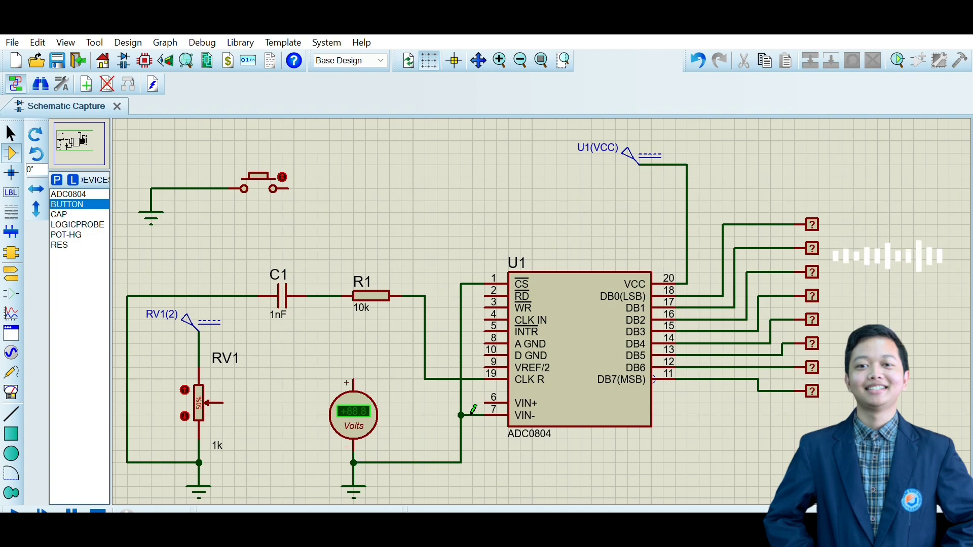
pyautogui.click(489, 403)
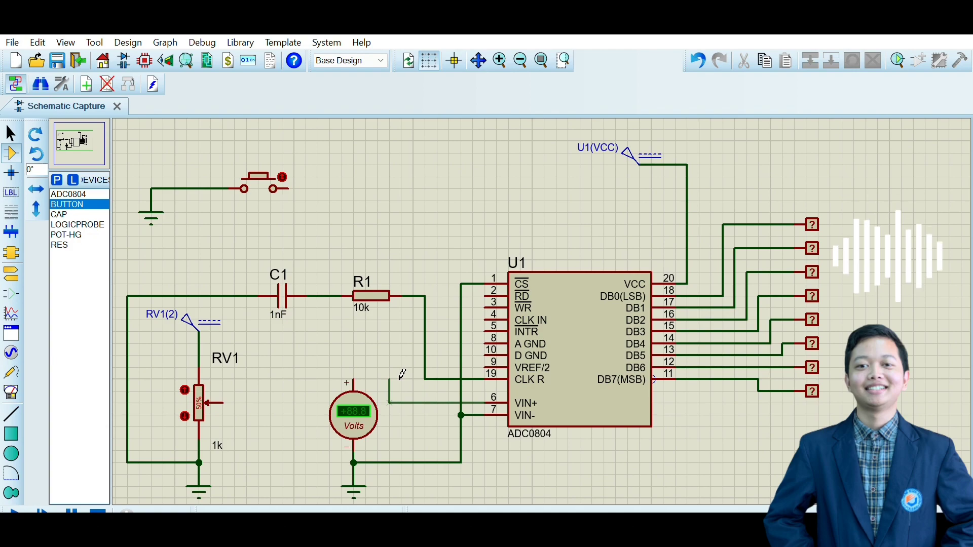
pyautogui.click(354, 379)
pyautogui.click(353, 379)
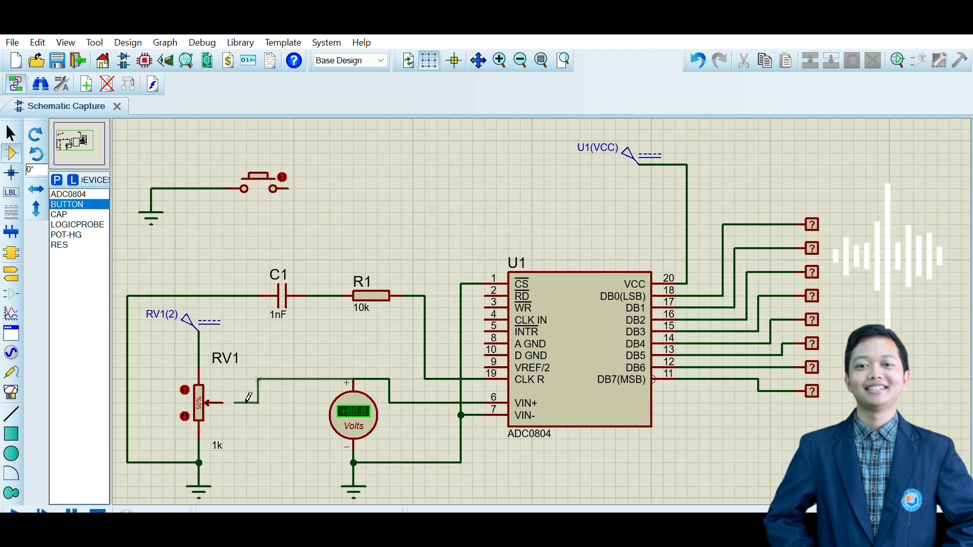
pyautogui.click(223, 403)
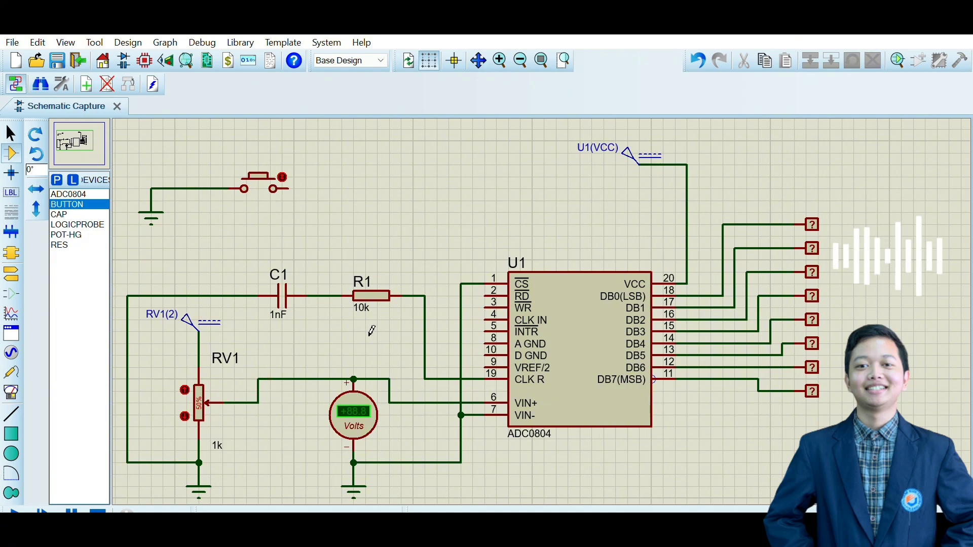
# Step: Wire the ADC0804 A GND and D GND pins to the vertical ground line beside the chip
pyautogui.click(495, 343)
pyautogui.click(460, 343)
pyautogui.click(461, 356)
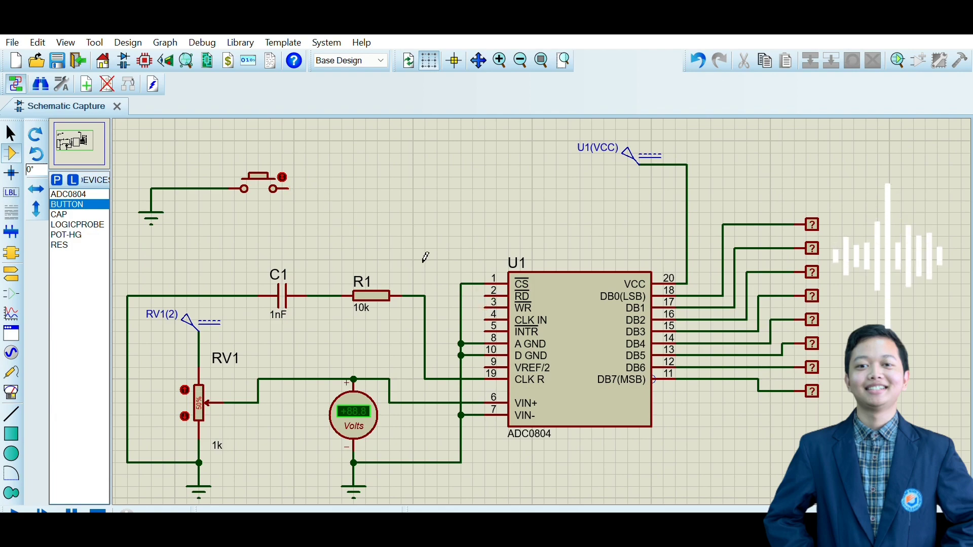
# Step: Wire the ADC0804 INTR pin to the button's right terminal and join the WR pin to that same line
pyautogui.click(496, 330)
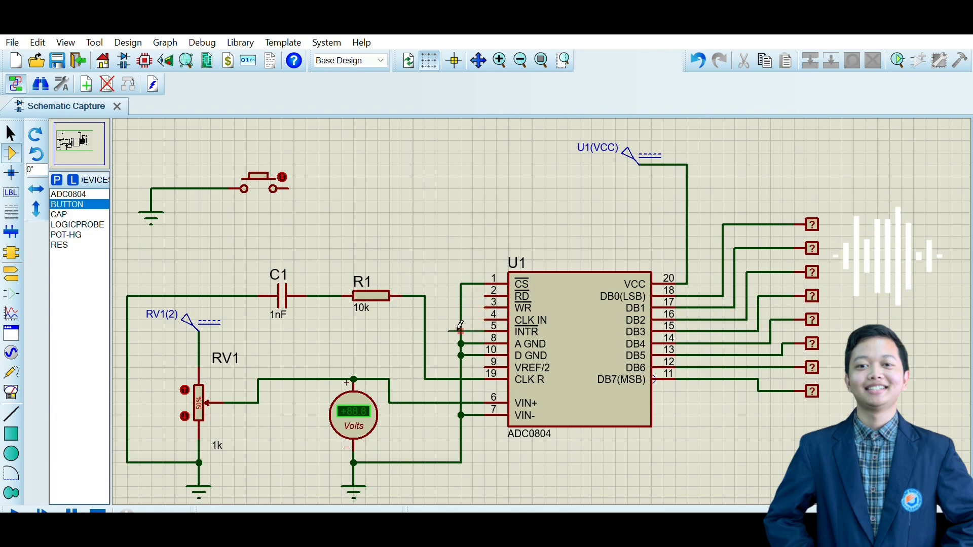
pyautogui.click(437, 332)
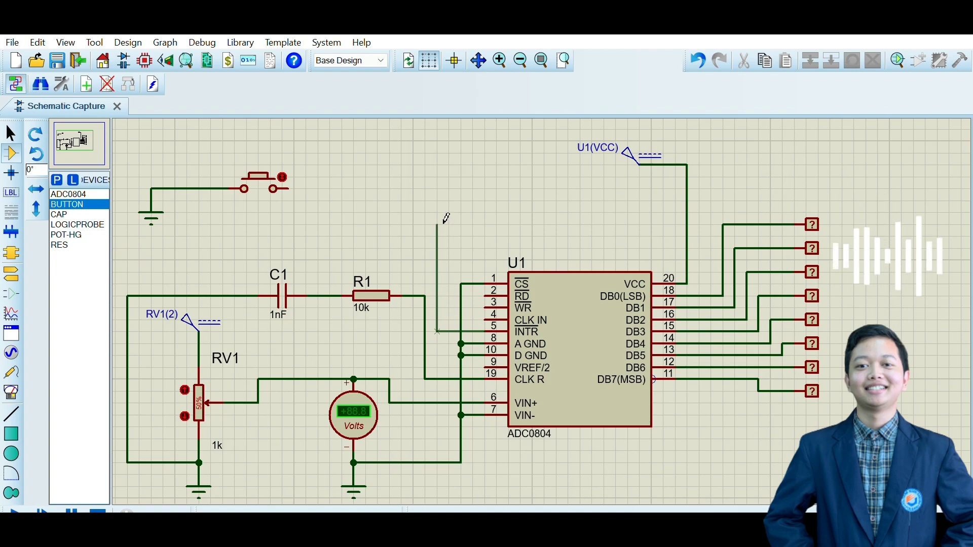
pyautogui.click(287, 188)
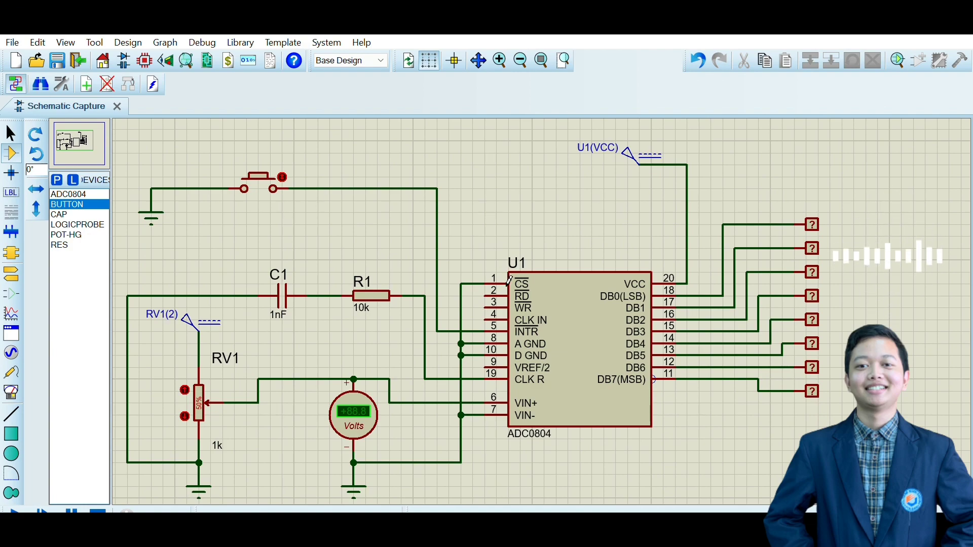
pyautogui.click(463, 307)
pyautogui.click(437, 308)
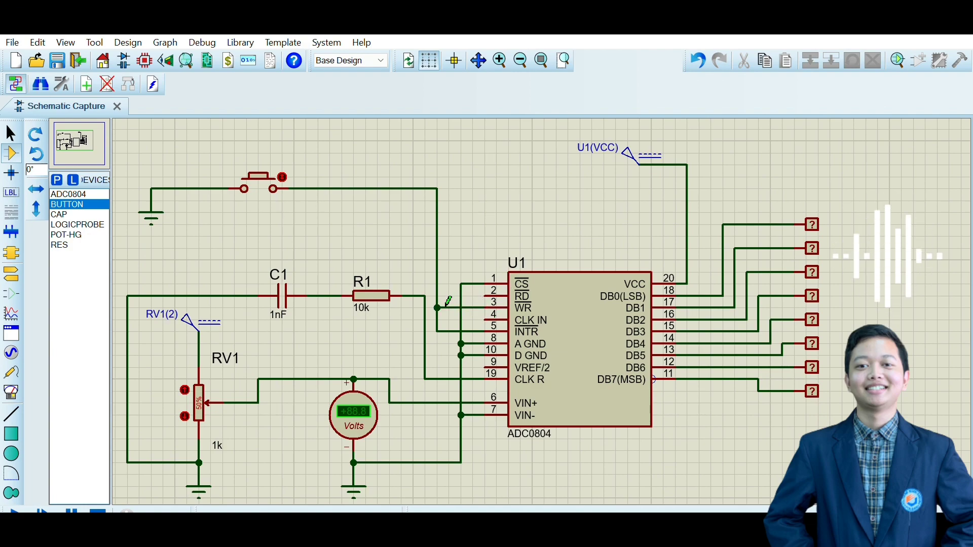
# Step: Wire the ADC0804 CLK IN pin to the junction between C1 and R1, and the RD pin to the ground line
pyautogui.click(491, 318)
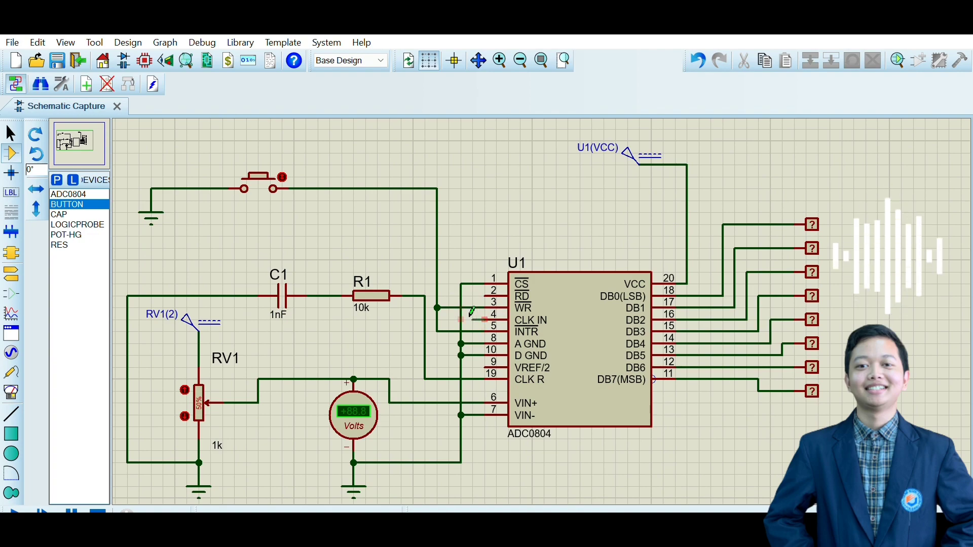
pyautogui.click(413, 320)
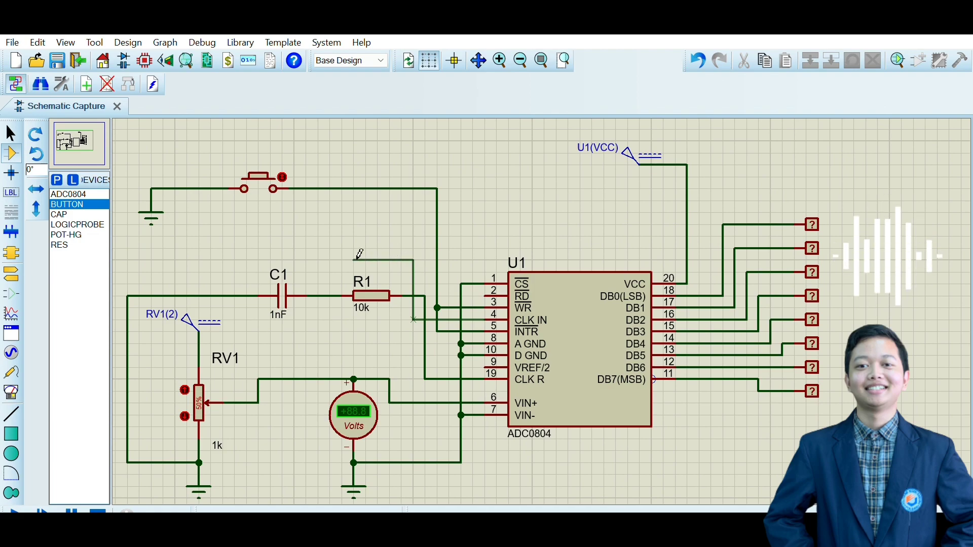
pyautogui.click(330, 296)
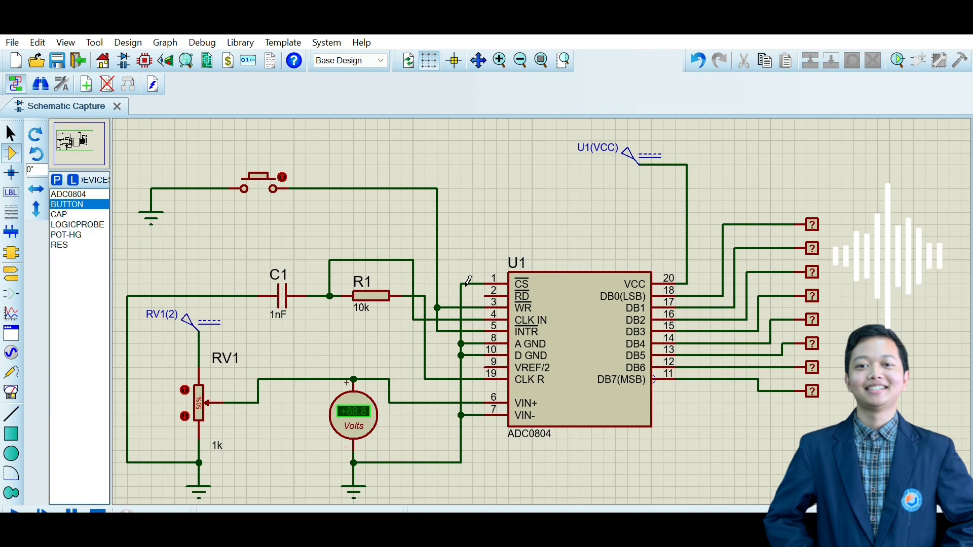
pyautogui.click(487, 291)
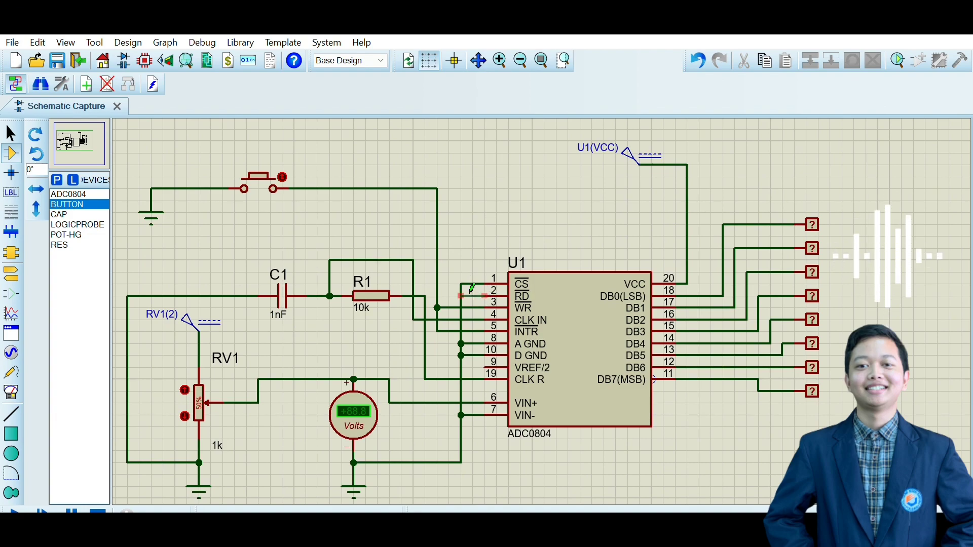
pyautogui.click(469, 293)
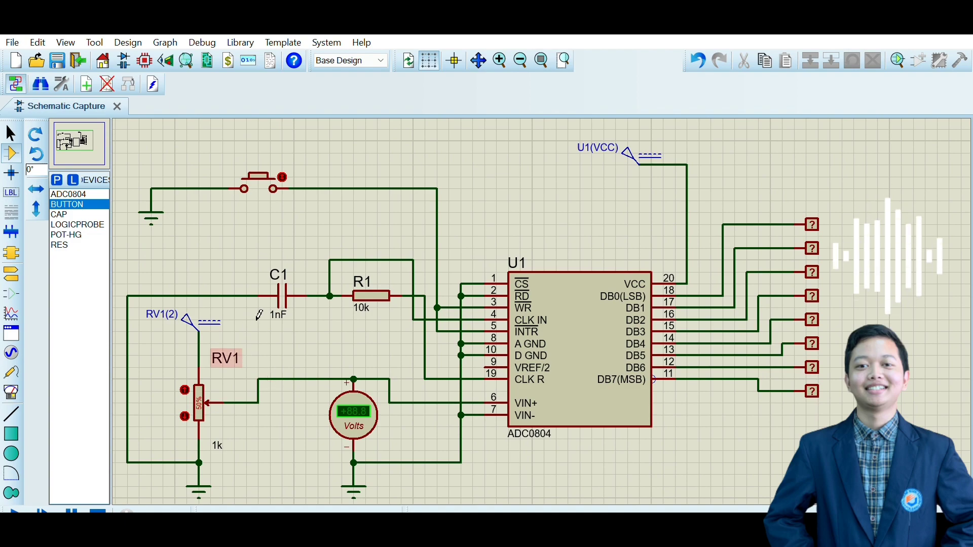
# Step: Check the DC generators feeding the ADC0804 VCC pin and the potentiometer's upper end
pyautogui.click(661, 147)
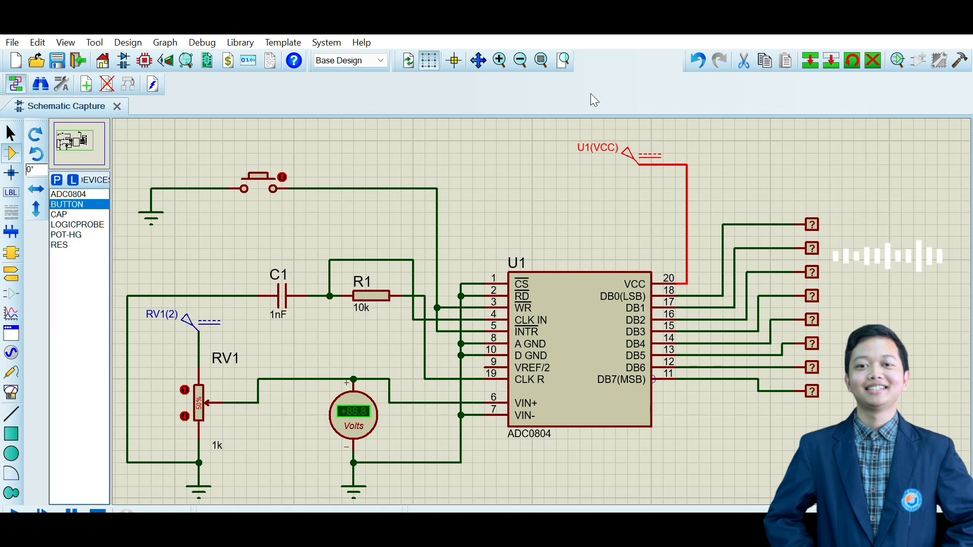
pyautogui.click(198, 313)
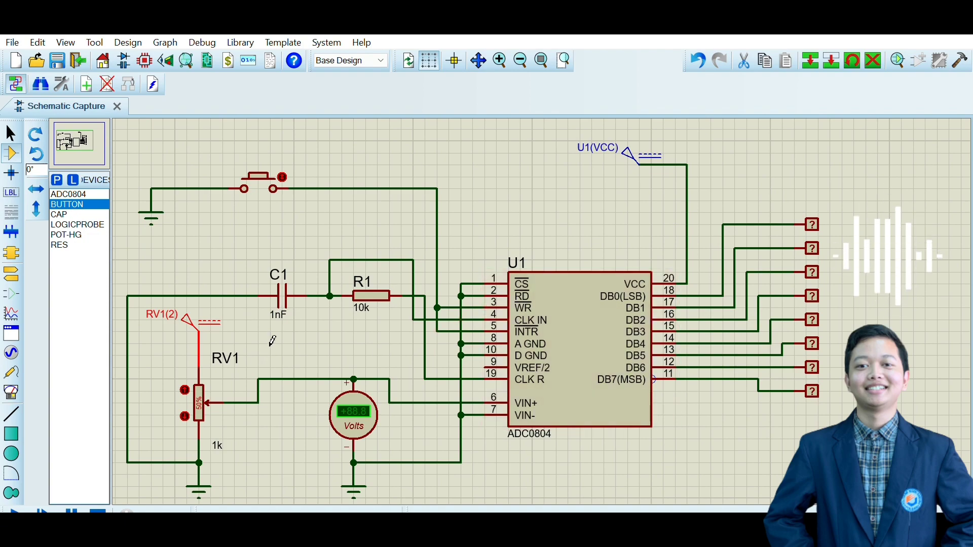
pyautogui.click(272, 341)
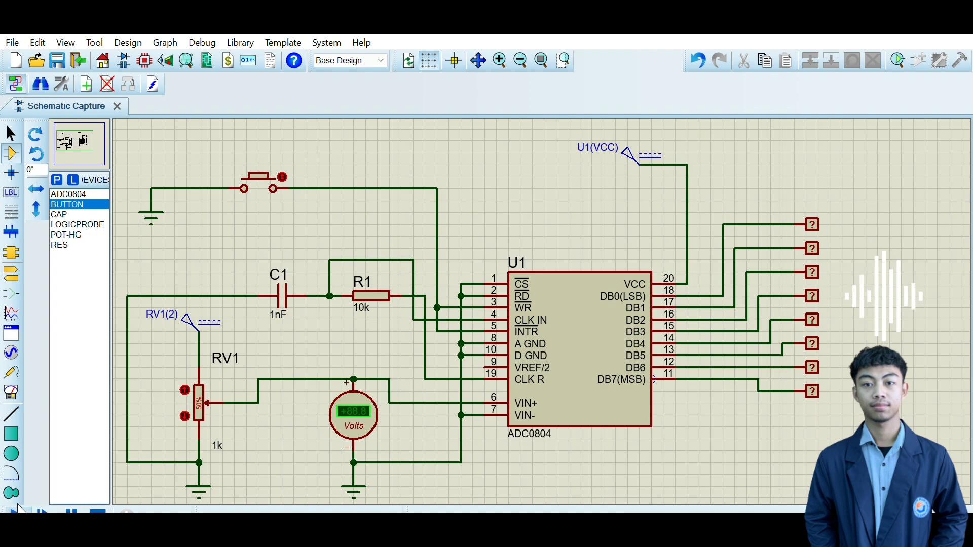
# Step: Start the simulation and trigger a conversion with the push button
pyautogui.click(19, 508)
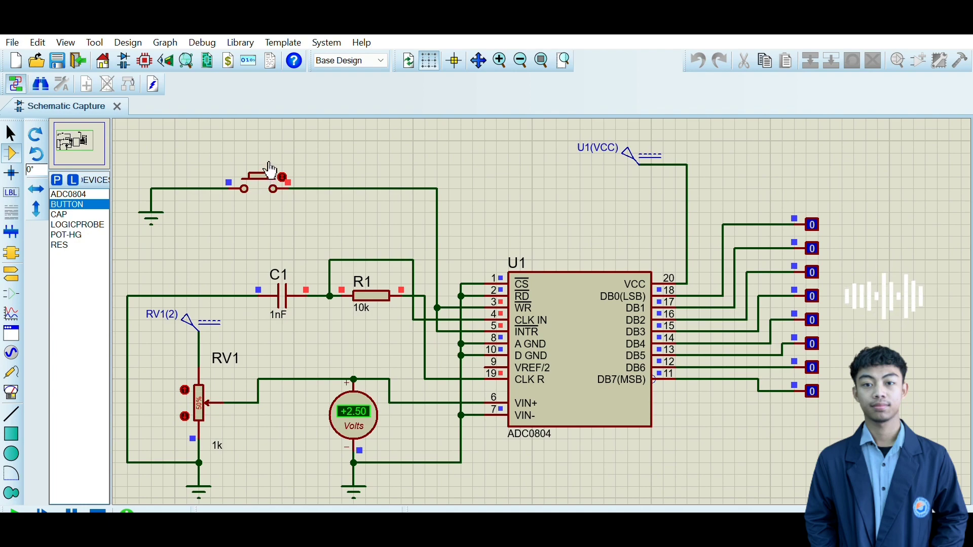
pyautogui.click(270, 172)
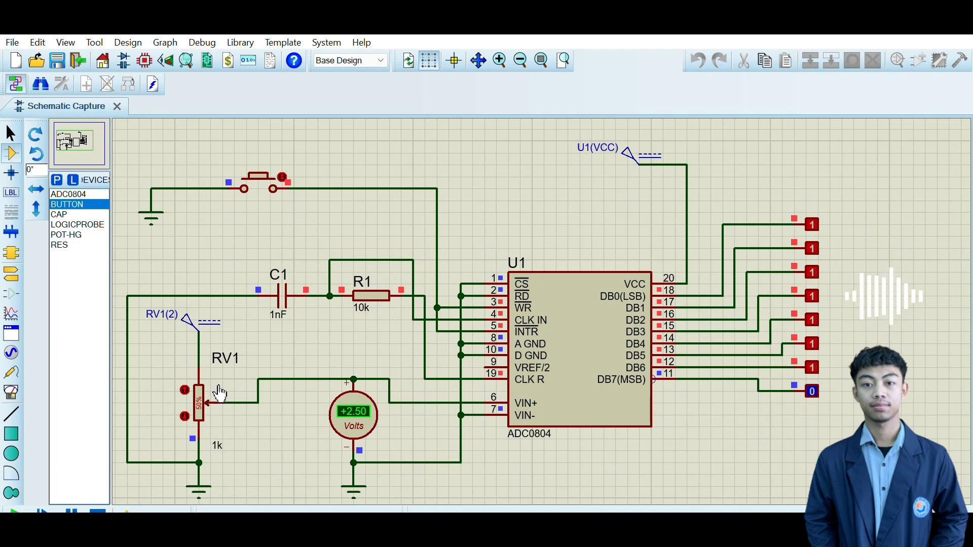
# Step: Set potentiometer RV1 to 40% for a 2.00 V input and trigger a new conversion with the push button
pyautogui.moveTo(214, 401)
pyautogui.mouseDown()
pyautogui.moveTo(212, 388)
pyautogui.moveTo(214, 401)
pyautogui.mouseUp()
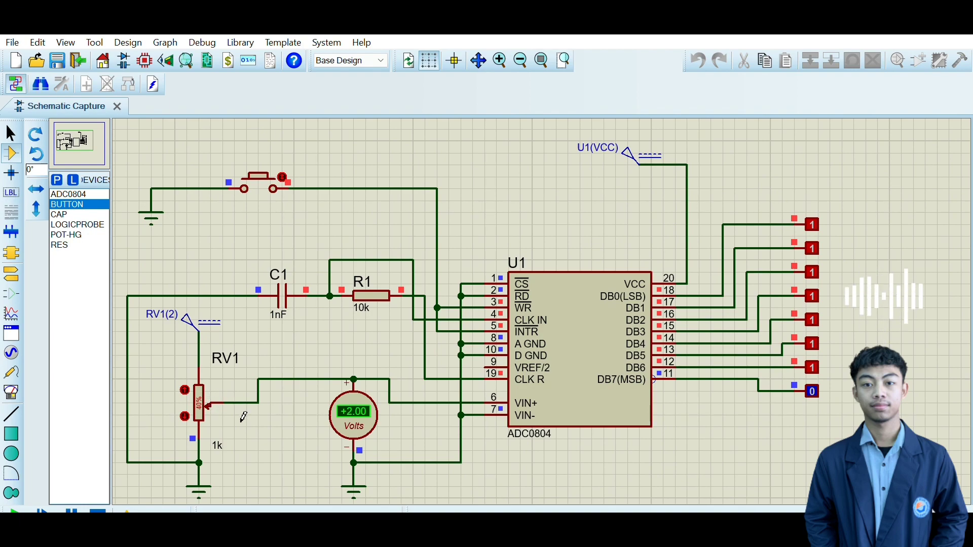
pyautogui.click(269, 173)
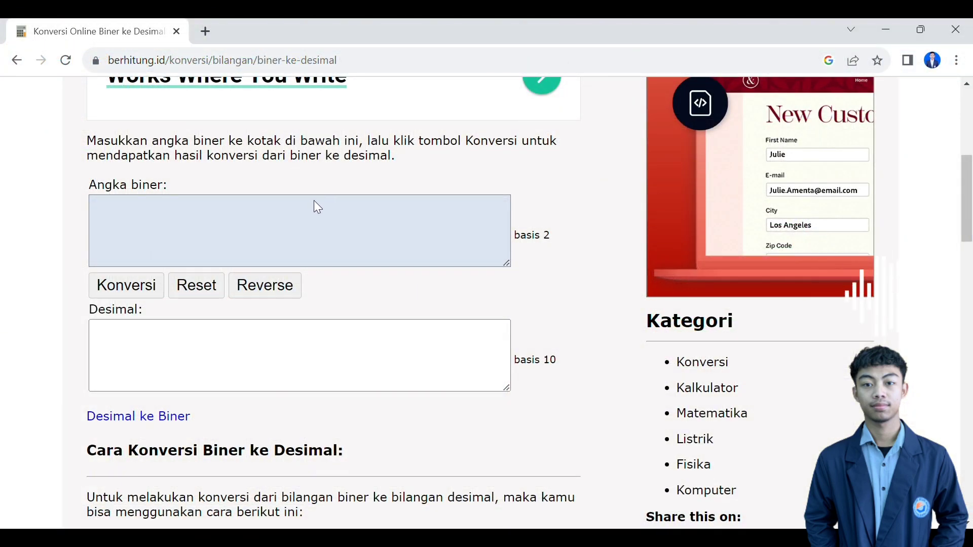
# Step: Switch to the berhitung.id binary-to-decimal converter in the browser and convert the binary number 01100110 to decimal
pyautogui.click(223, 213)
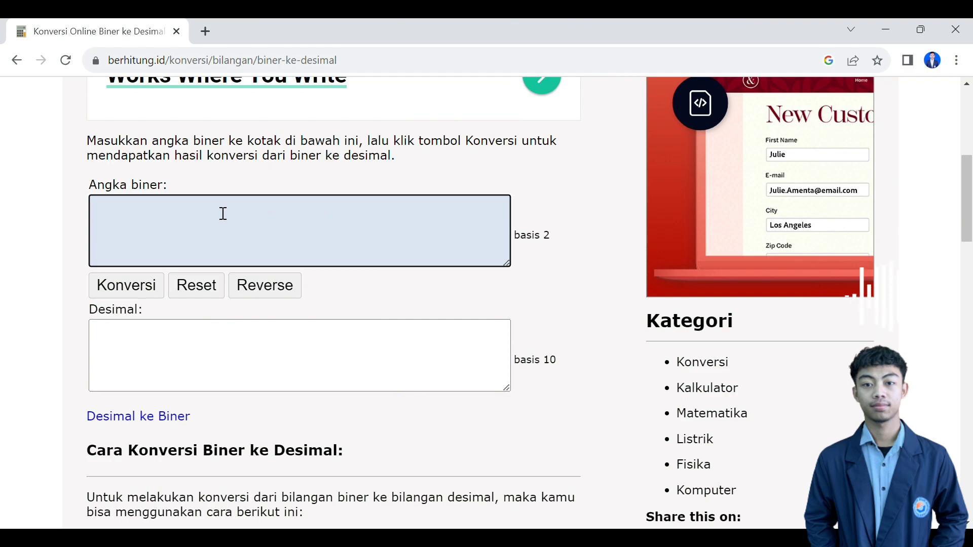
pyautogui.write('01100110')
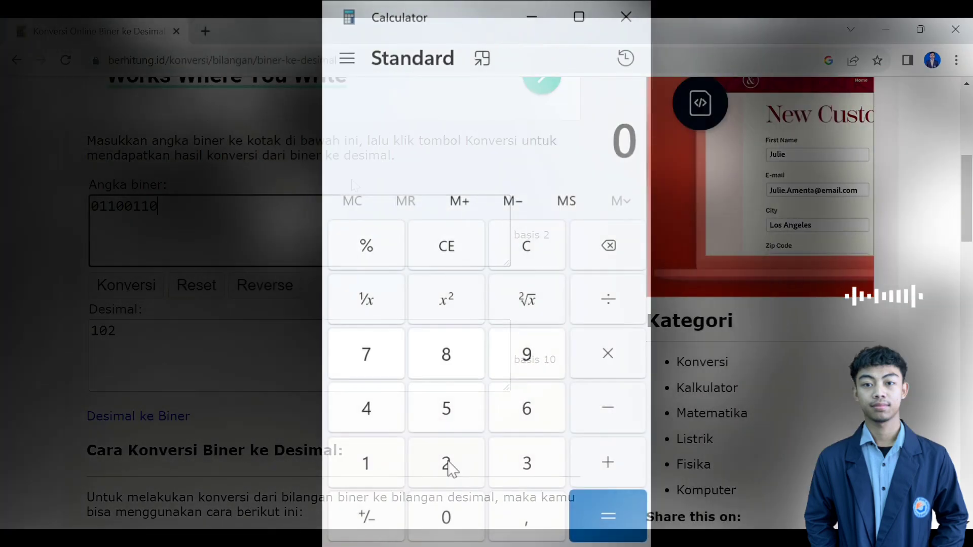
# Step: In Calculator, compute the expected conversion value as 2 ÷ 5 × 255
pyautogui.click(446, 464)
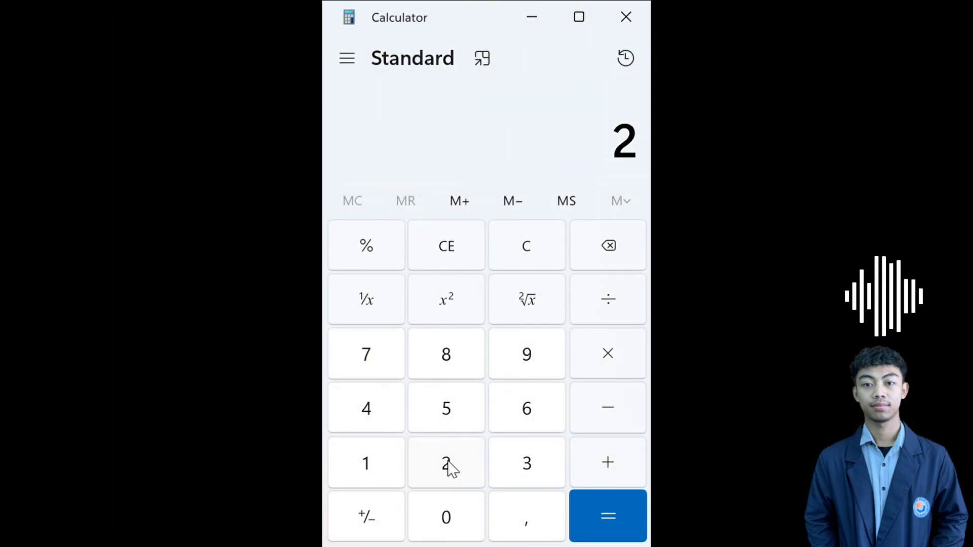
pyautogui.click(603, 300)
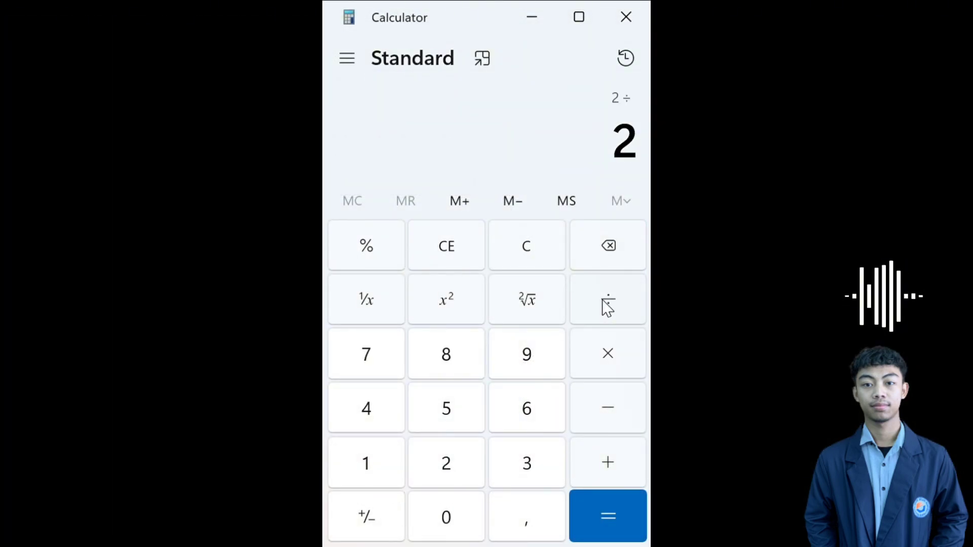
pyautogui.click(454, 408)
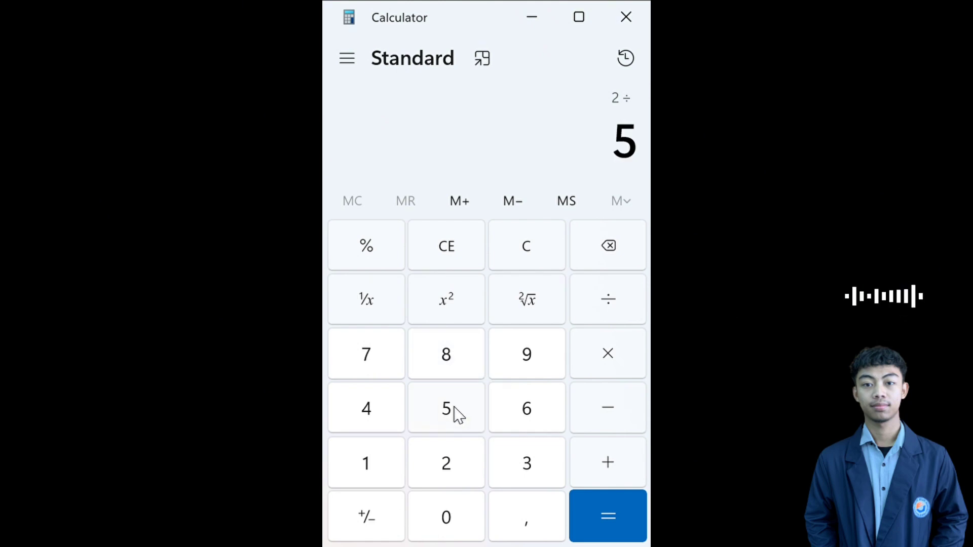
pyautogui.click(604, 511)
pyautogui.click(605, 353)
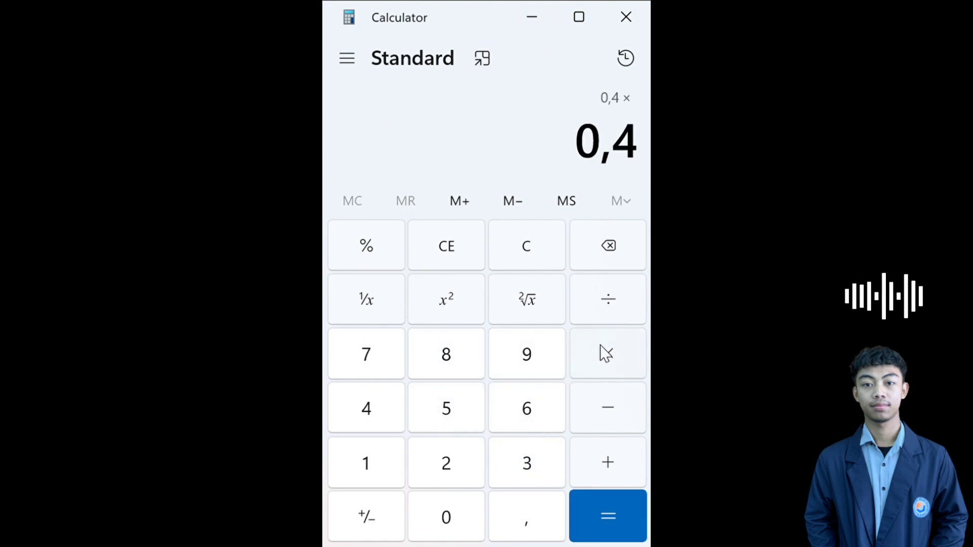
pyautogui.click(454, 464)
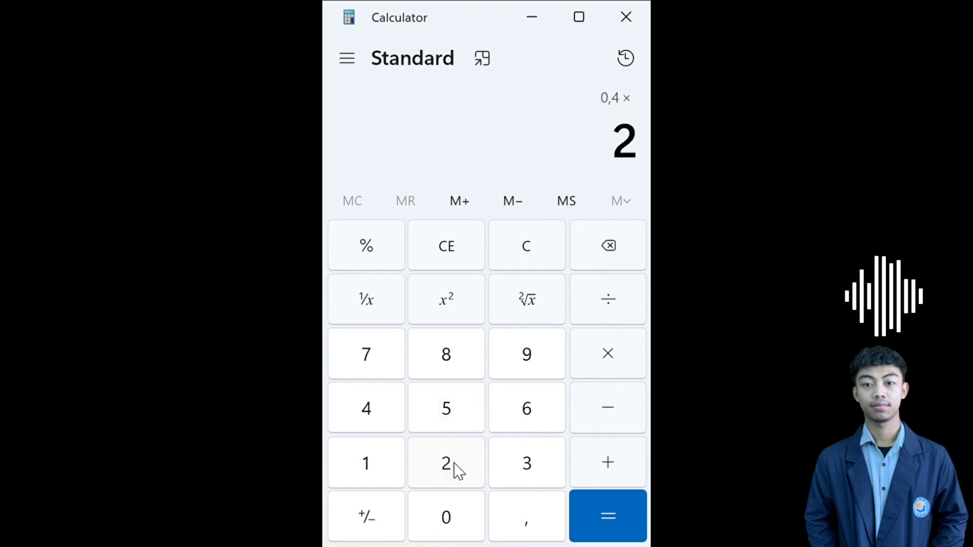
pyautogui.click(446, 413)
pyautogui.click(446, 413)
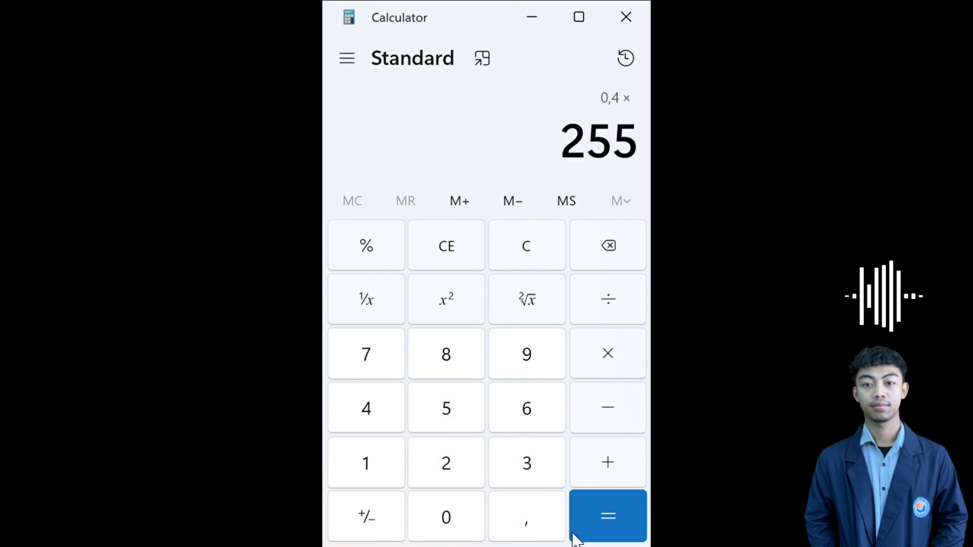
pyautogui.click(606, 522)
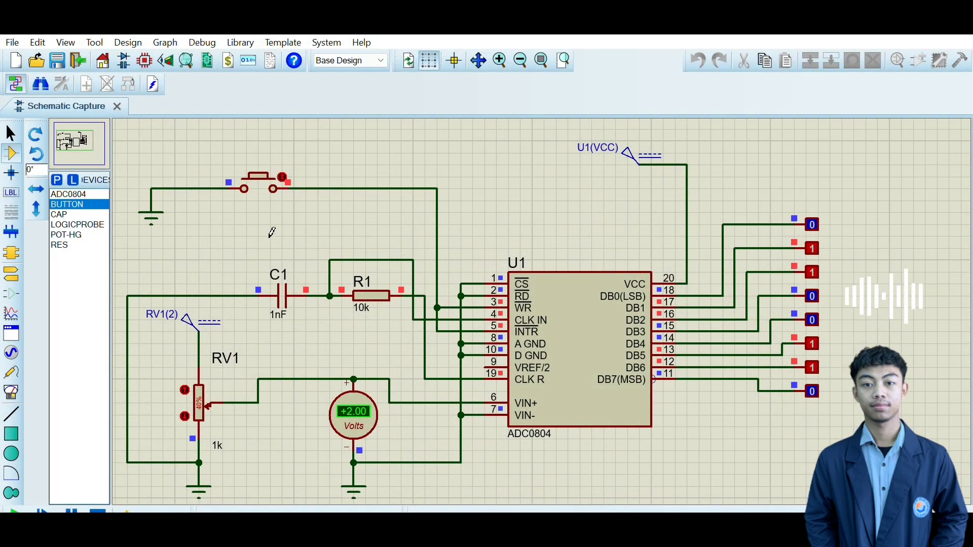
# Step: Back in the Proteus simulation, adjust potentiometer RV1 to 80% for a 4.00 V input
pyautogui.click(217, 389)
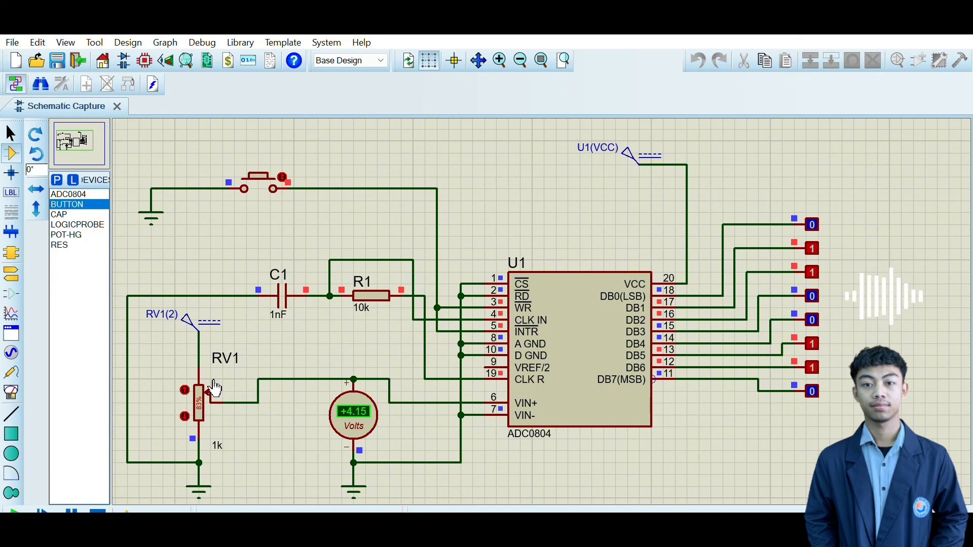
pyautogui.click(216, 388)
pyautogui.click(216, 388)
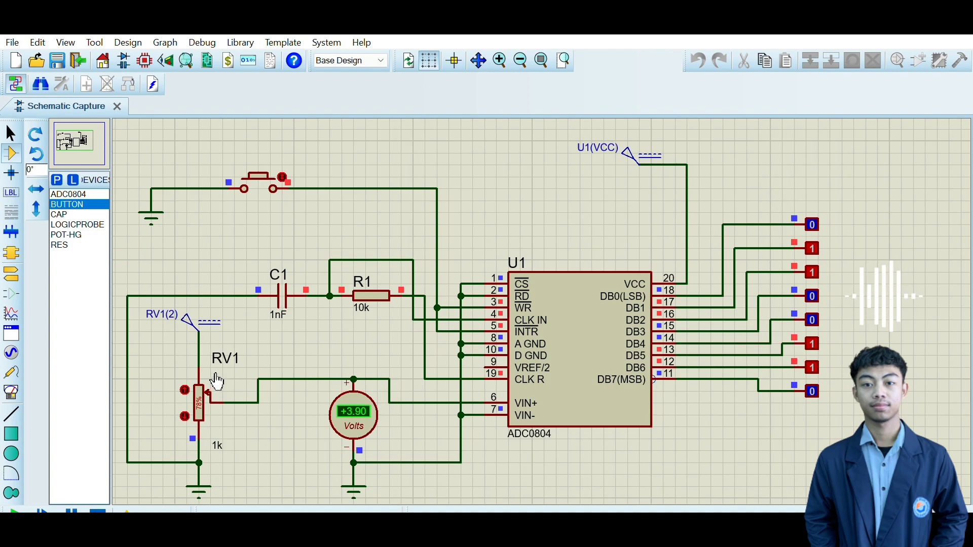
pyautogui.click(213, 385)
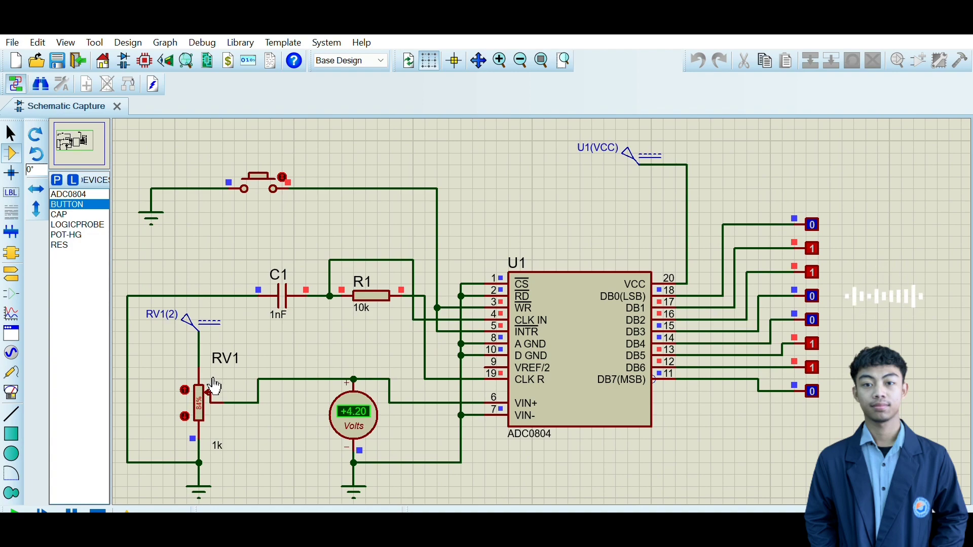
pyautogui.click(215, 389)
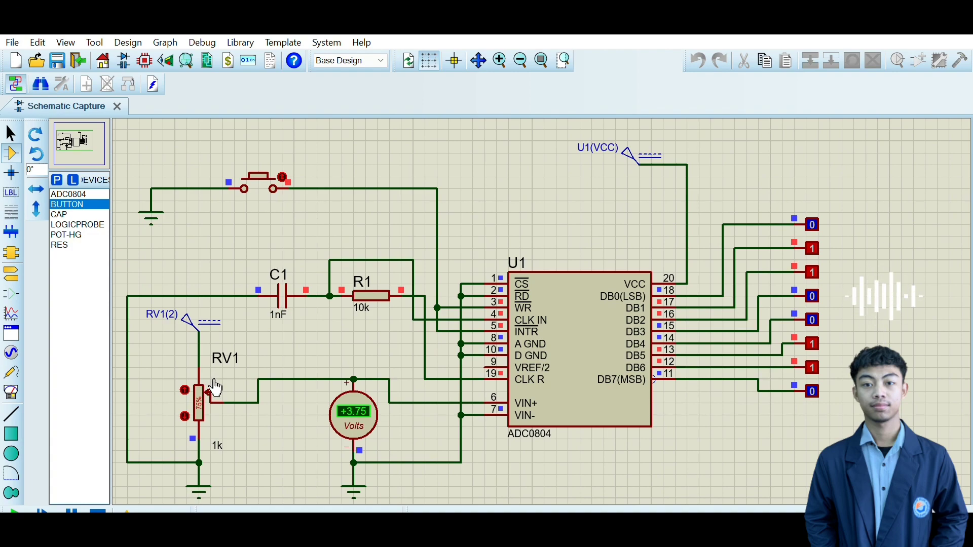
pyautogui.click(215, 389)
pyautogui.click(217, 386)
pyautogui.click(217, 386)
pyautogui.click(214, 389)
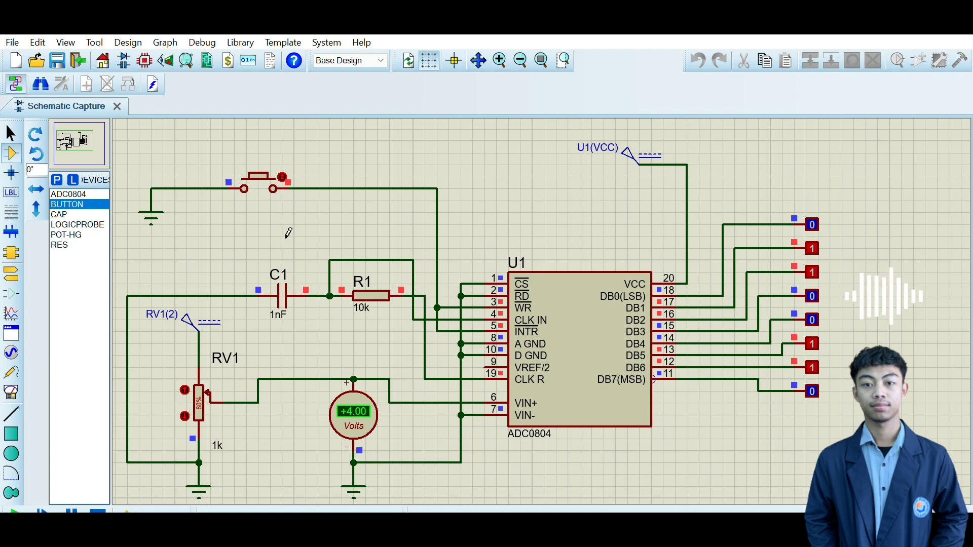
# Step: Trigger a new conversion with the push button, and enter the binary number 11001100 in the berhitung.id binary-to-decimal converter in the browser
pyautogui.click(269, 171)
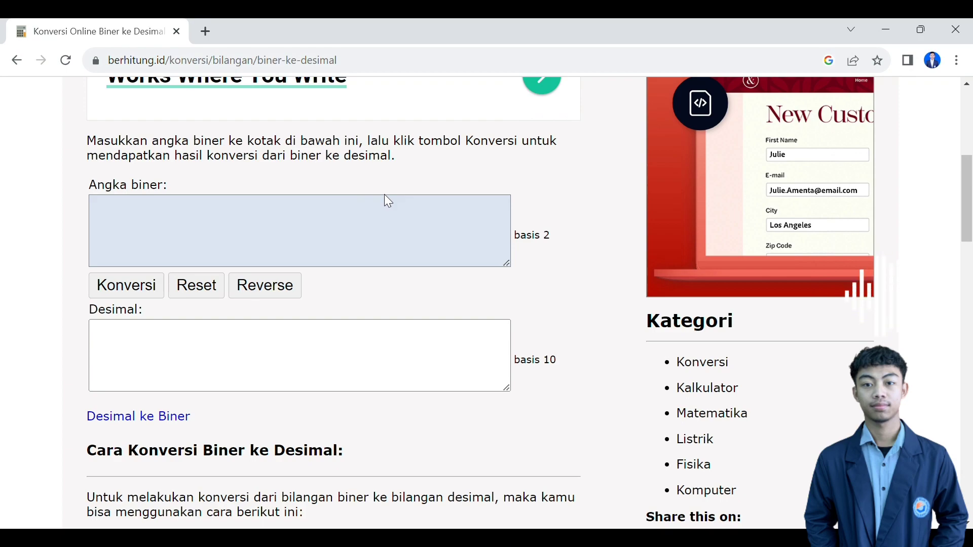
pyautogui.click(138, 226)
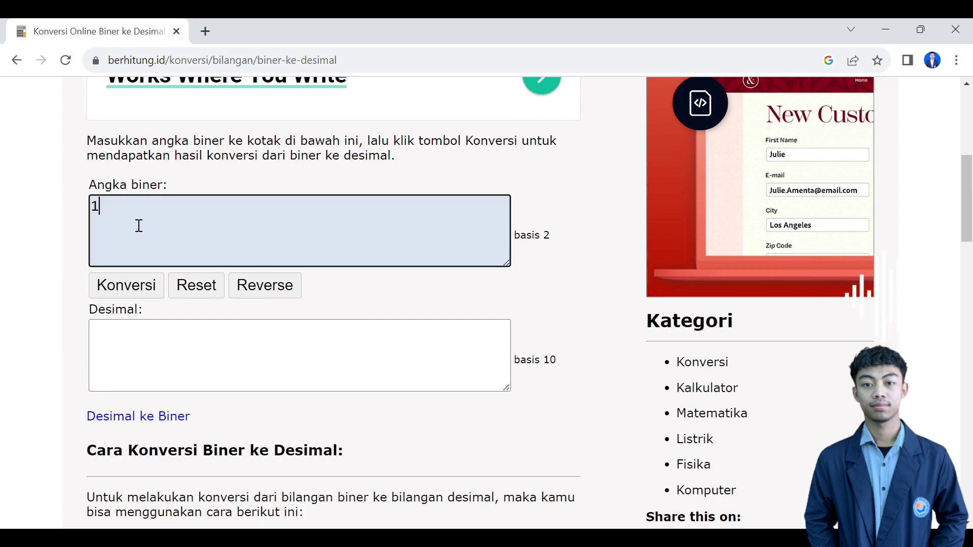
pyautogui.write('11001100')
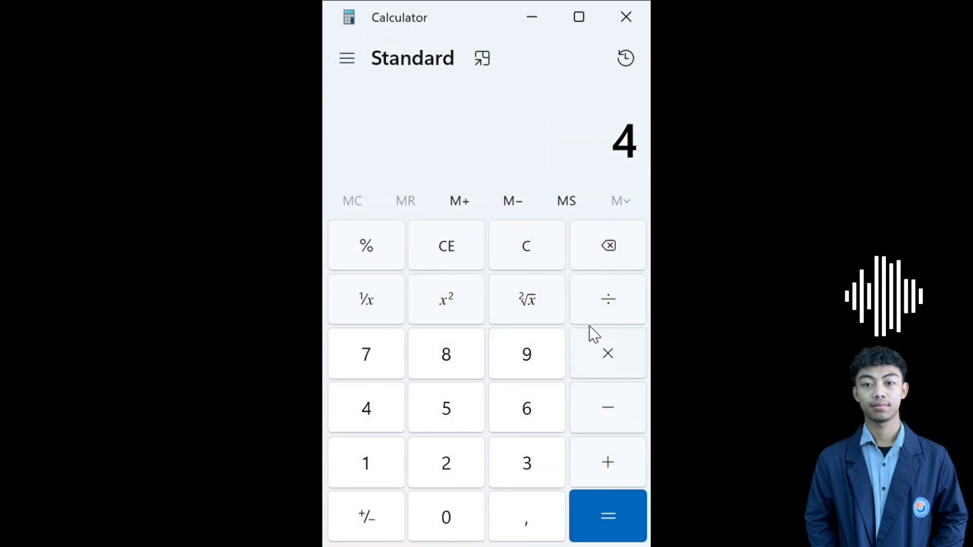
# Step: Switch to Calculator and compute the expected conversion value for the 4 V input as 4 ÷ 5 × 255
pyautogui.click(601, 309)
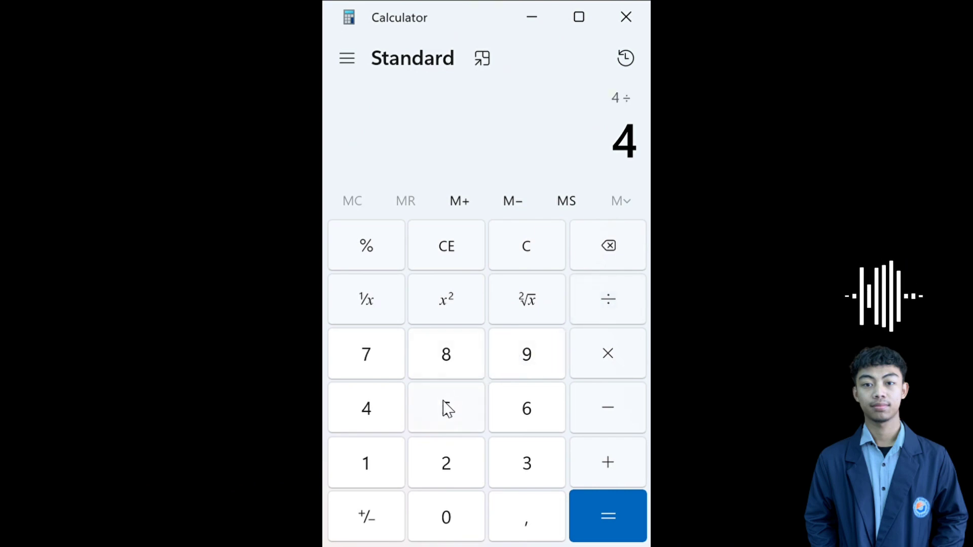
pyautogui.click(445, 416)
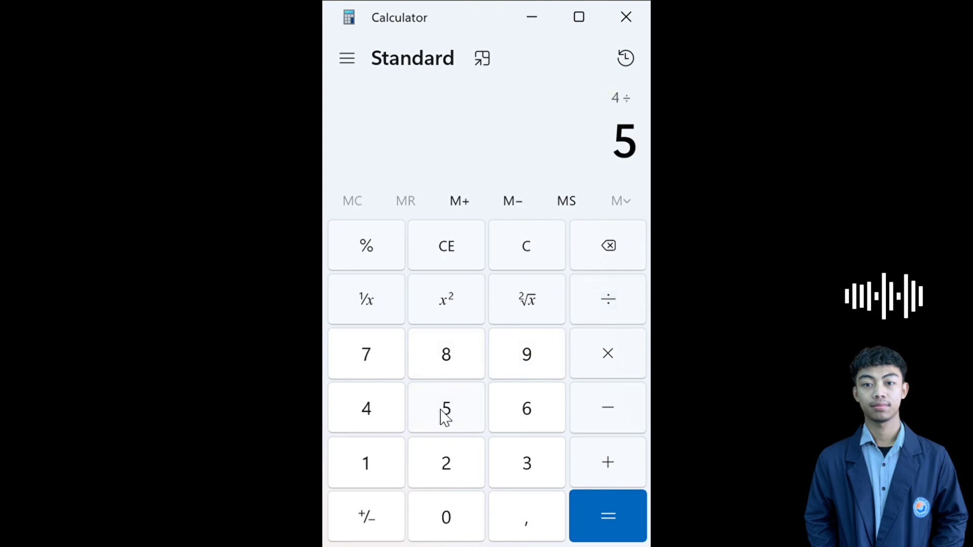
pyautogui.click(602, 515)
pyautogui.click(610, 361)
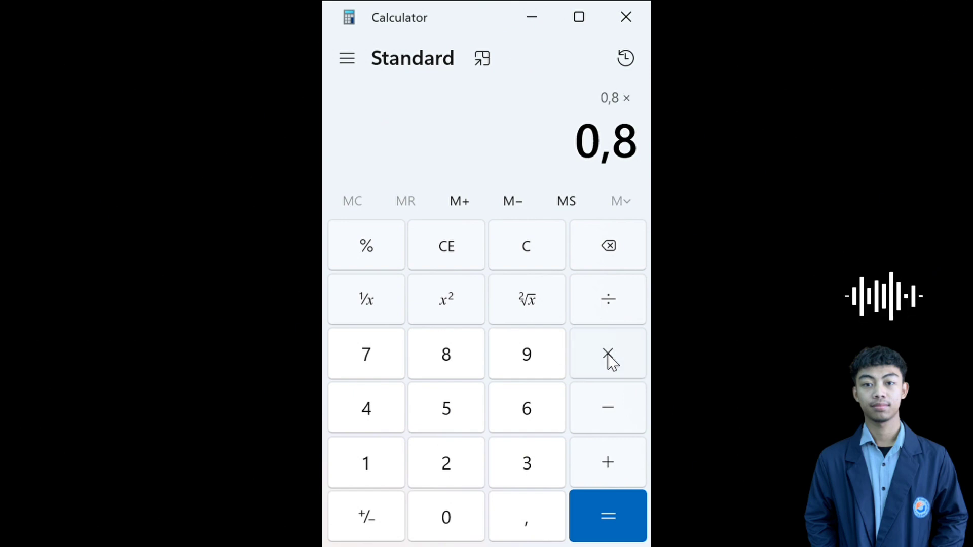
pyautogui.click(446, 462)
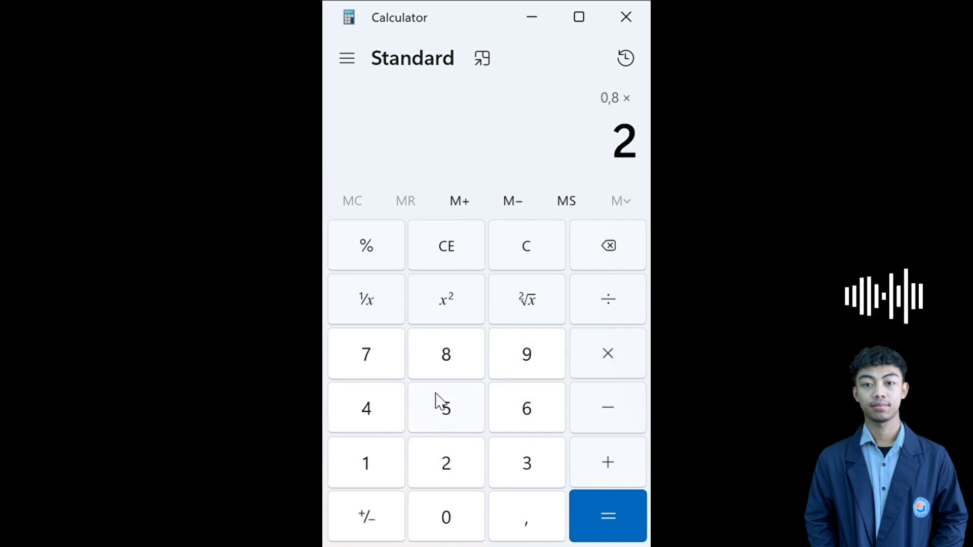
pyautogui.click(445, 408)
pyautogui.click(445, 408)
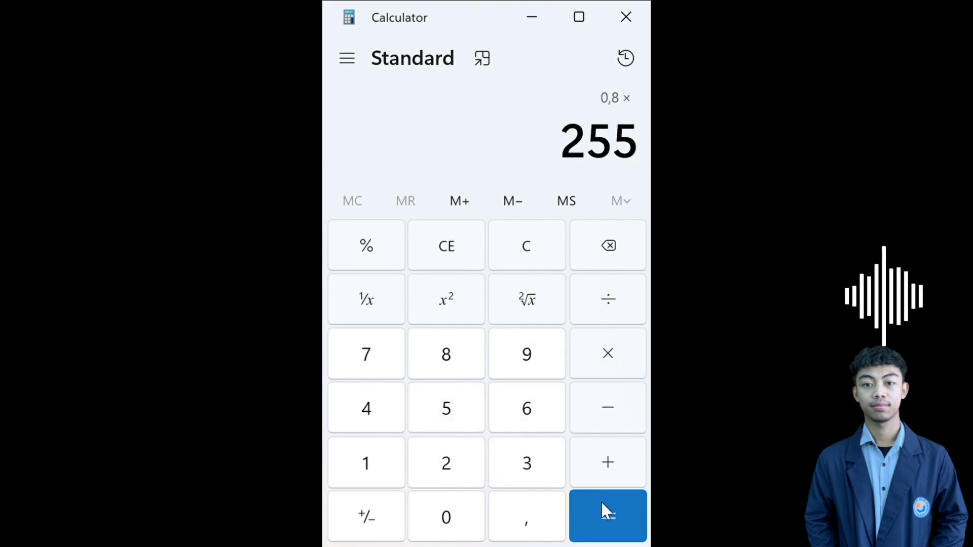
pyautogui.click(609, 514)
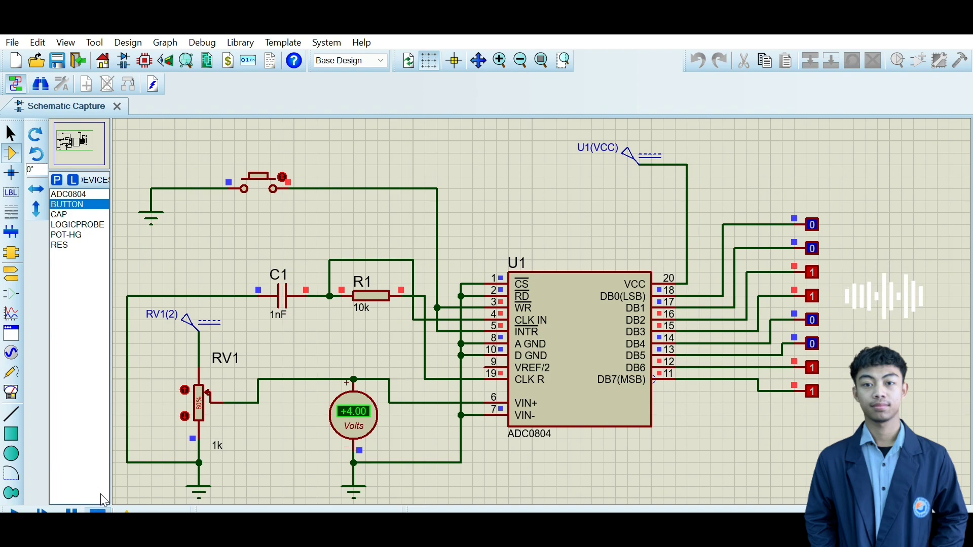
# Step: Return to Proteus and stop the running ADC0804 circuit simulation
pyautogui.click(101, 493)
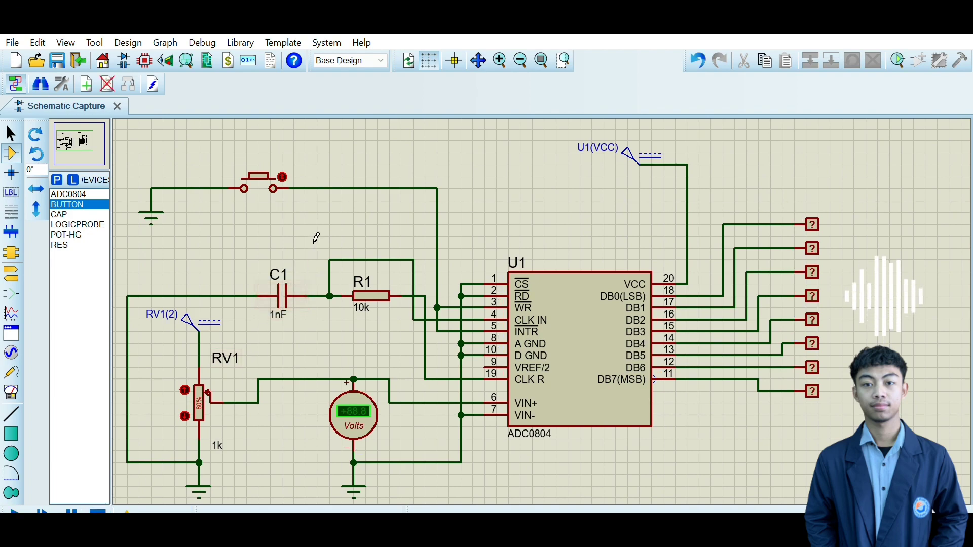